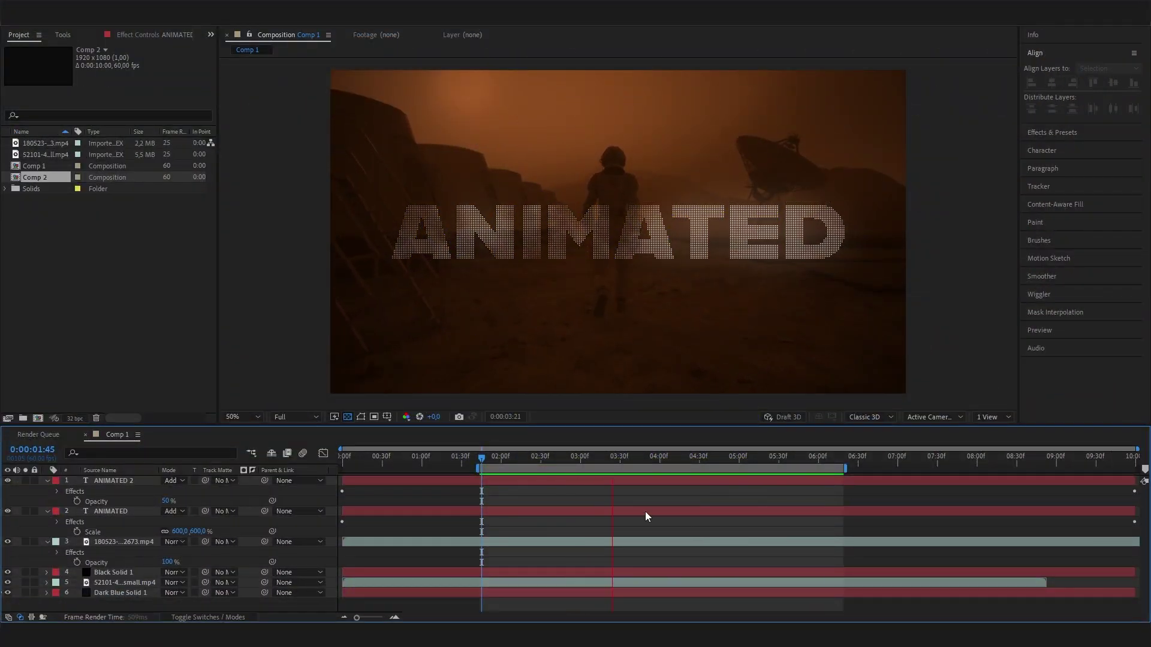
Step: Stop the playback of the finished dot-grid ANIMATED example in Comp 1
{"action": "key", "text": "space"}
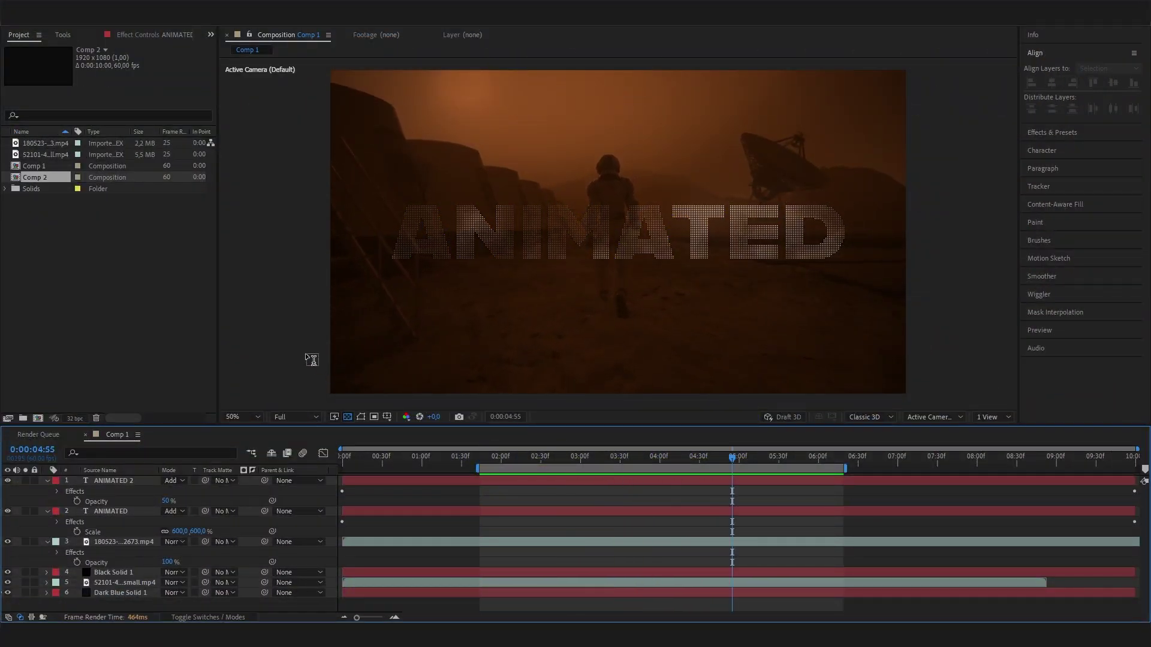
Step: Create a new composition, Comp 3, with a dark blue solid background
{"action": "right_click", "coordinate": [150, 303]}
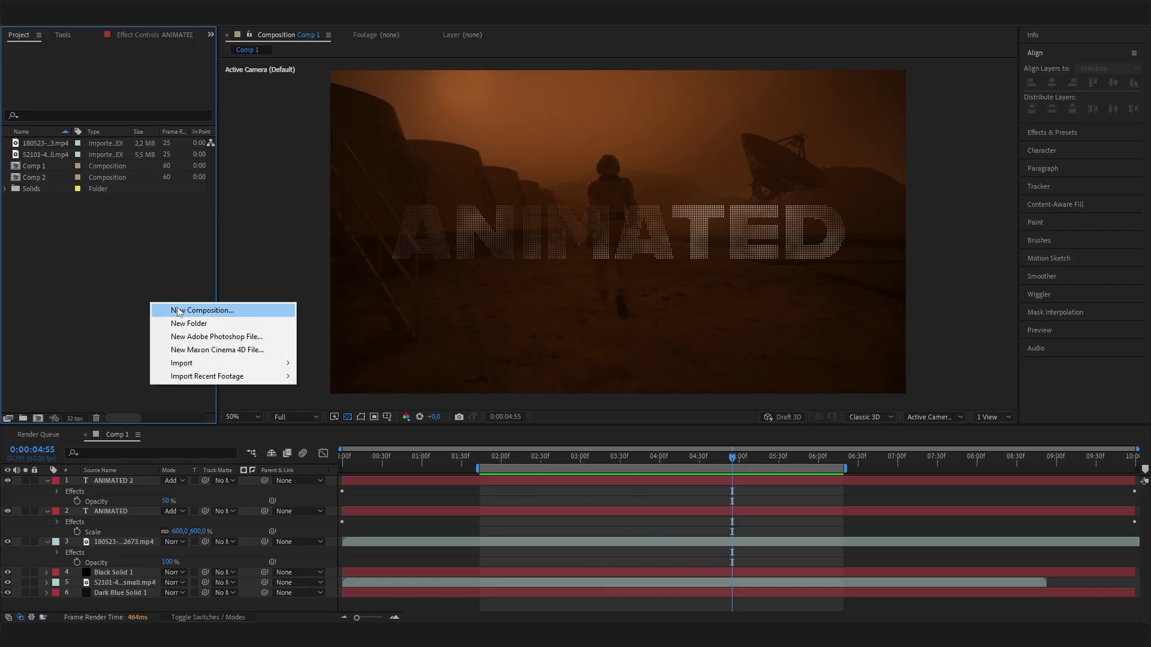
{"action": "left_click", "coordinate": [178, 311]}
{"action": "left_click", "coordinate": [580, 384]}
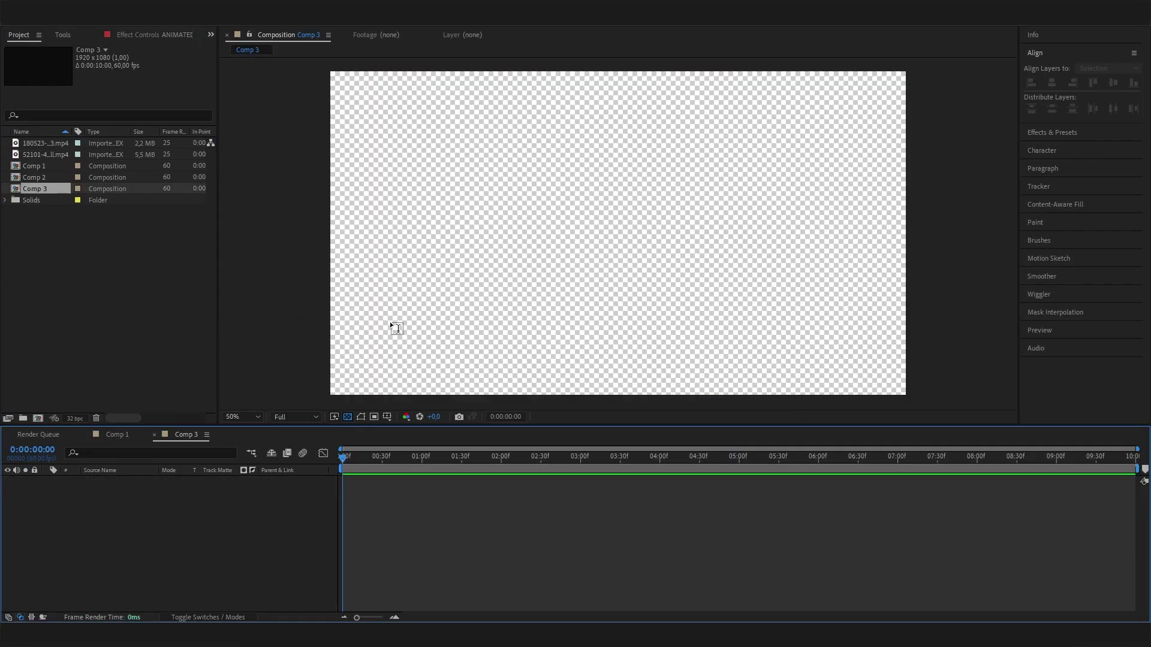
{"action": "right_click", "coordinate": [235, 505]}
{"action": "mouse_move", "coordinate": [264, 367]}
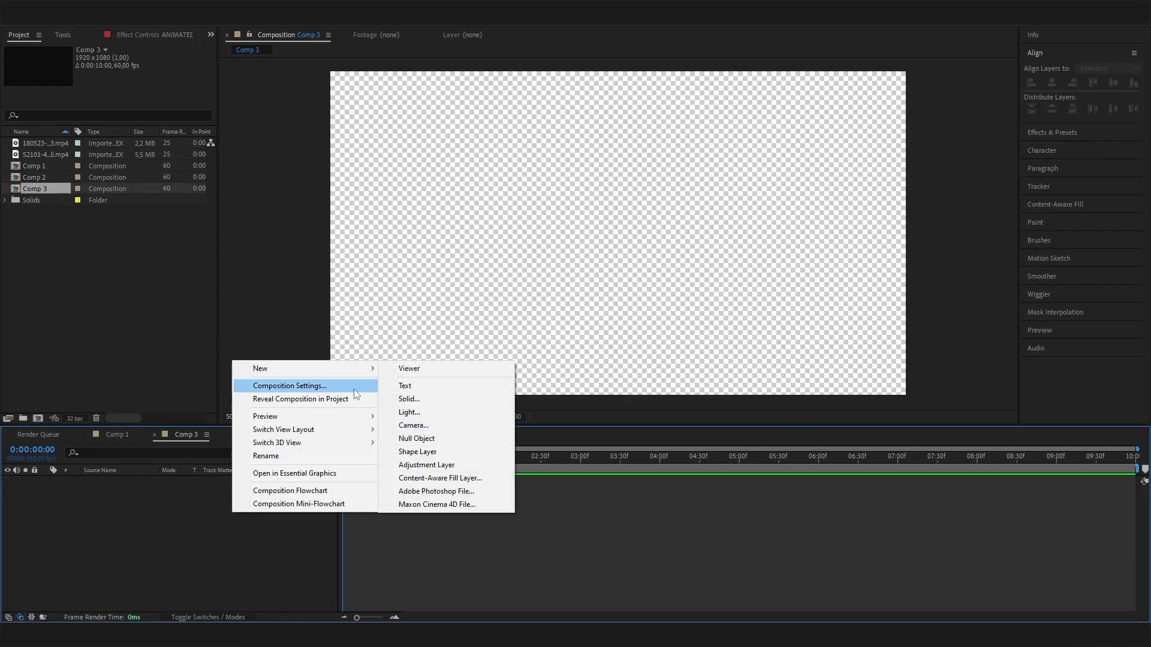
{"action": "left_click", "coordinate": [441, 403]}
{"action": "left_click", "coordinate": [176, 244]}
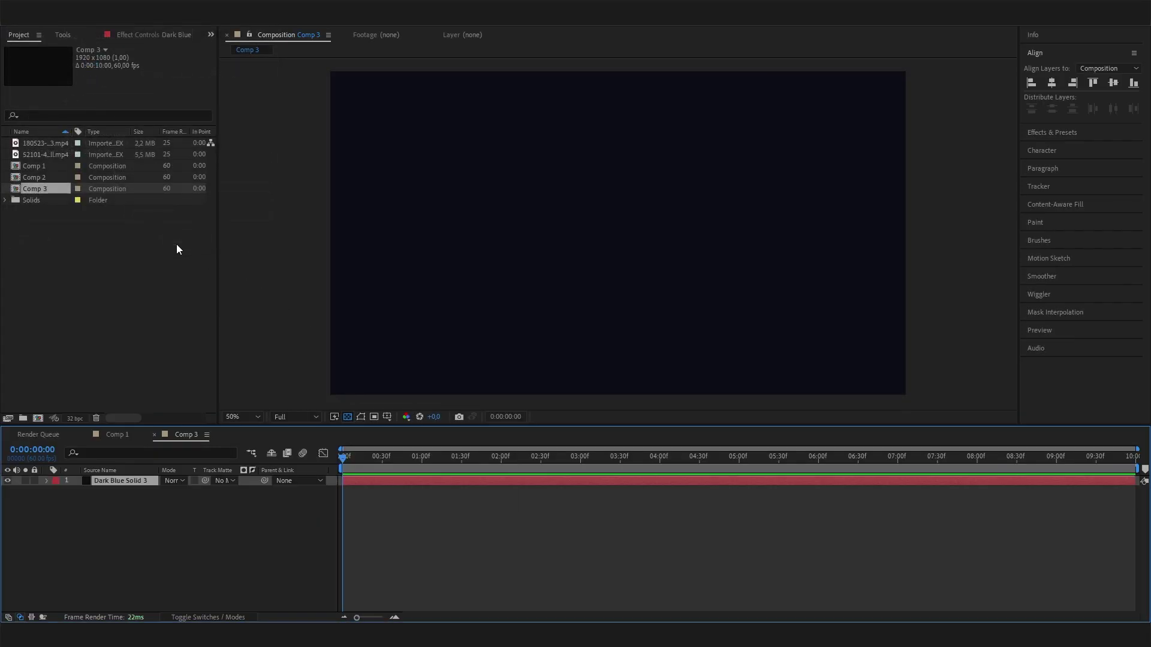
Step: Add a white text layer reading 'ANIMATION'
{"action": "right_click", "coordinate": [227, 438]}
{"action": "mouse_move", "coordinate": [265, 389]}
{"action": "left_click", "coordinate": [407, 404]}
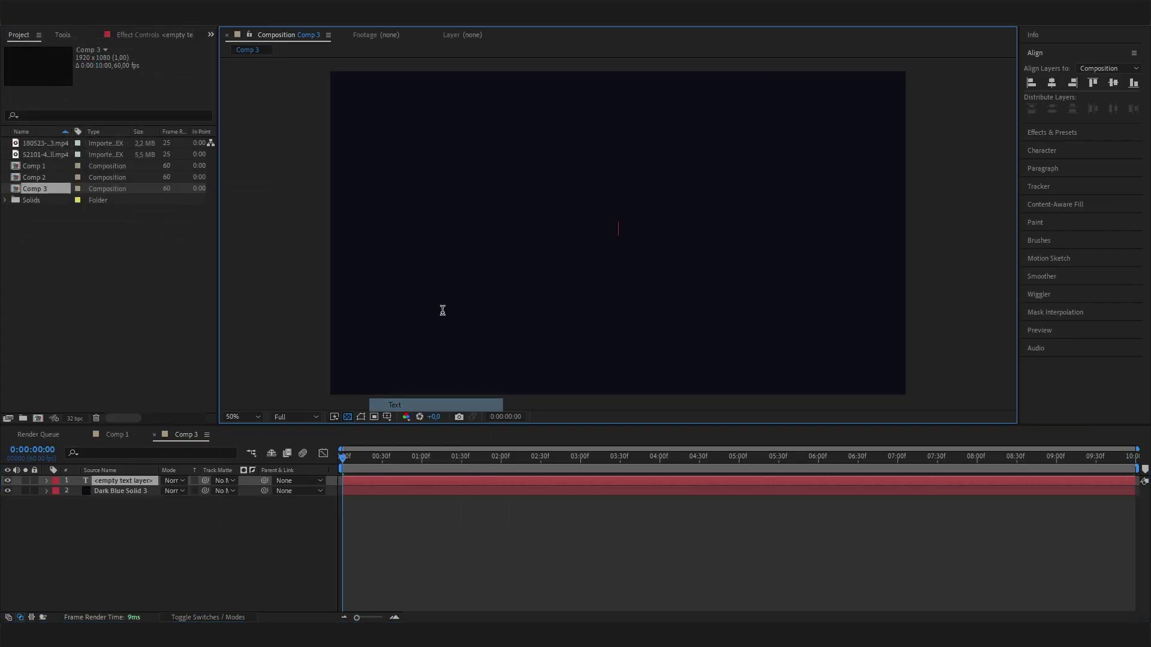
{"action": "type", "text": "ANIMATION"}
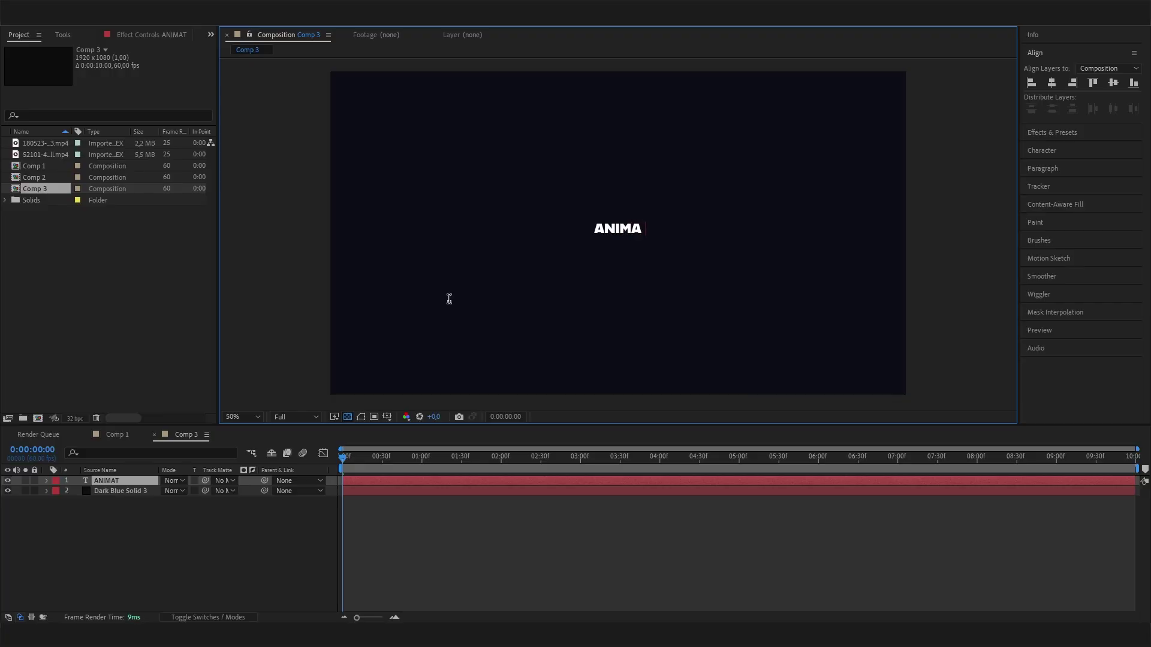
{"action": "left_click", "coordinate": [141, 555]}
{"action": "left_click", "coordinate": [139, 481]}
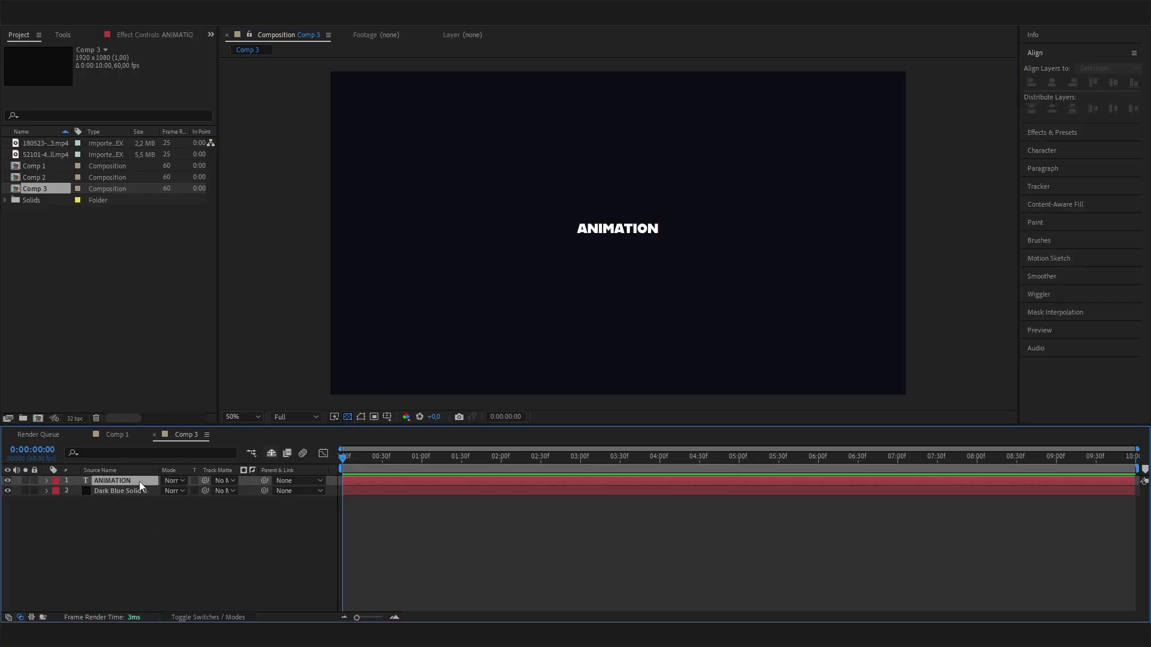
Step: Scale the ANIMATION text to 581% and centre it horizontally and vertically
{"action": "key", "text": "s"}
{"action": "left_click_drag", "start_coordinate": [179, 491], "coordinate": [438, 482]}
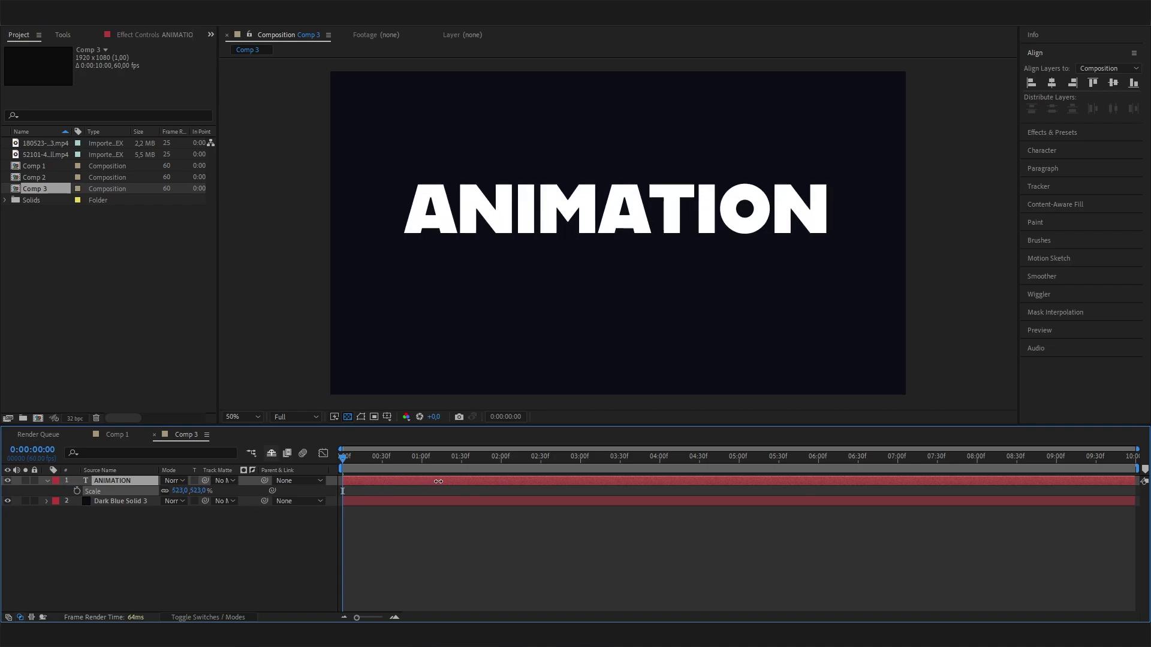
{"action": "left_click", "coordinate": [1055, 80]}
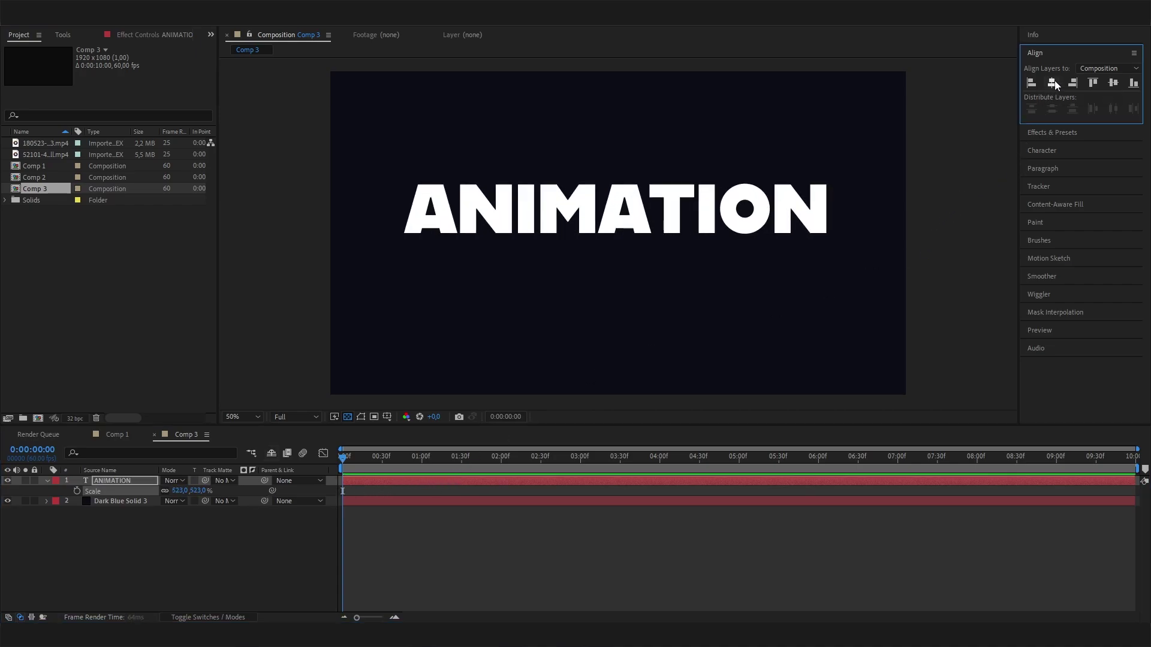
{"action": "left_click", "coordinate": [1113, 83]}
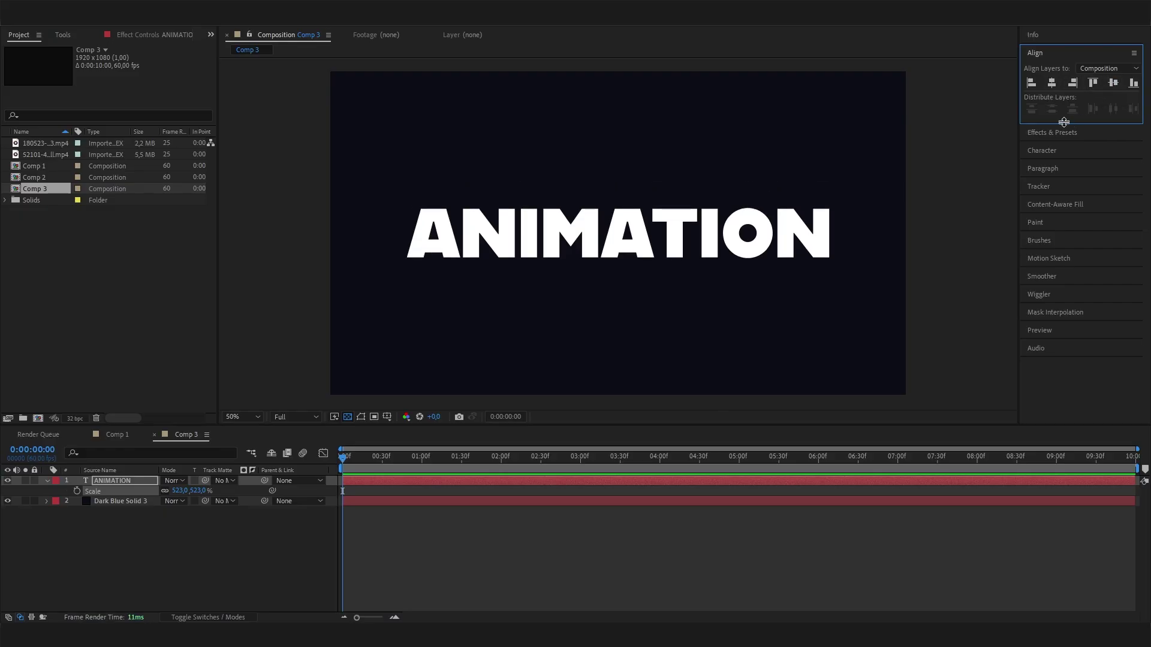
{"action": "left_click_drag", "start_coordinate": [198, 491], "coordinate": [242, 492]}
{"action": "left_click", "coordinate": [1052, 83]}
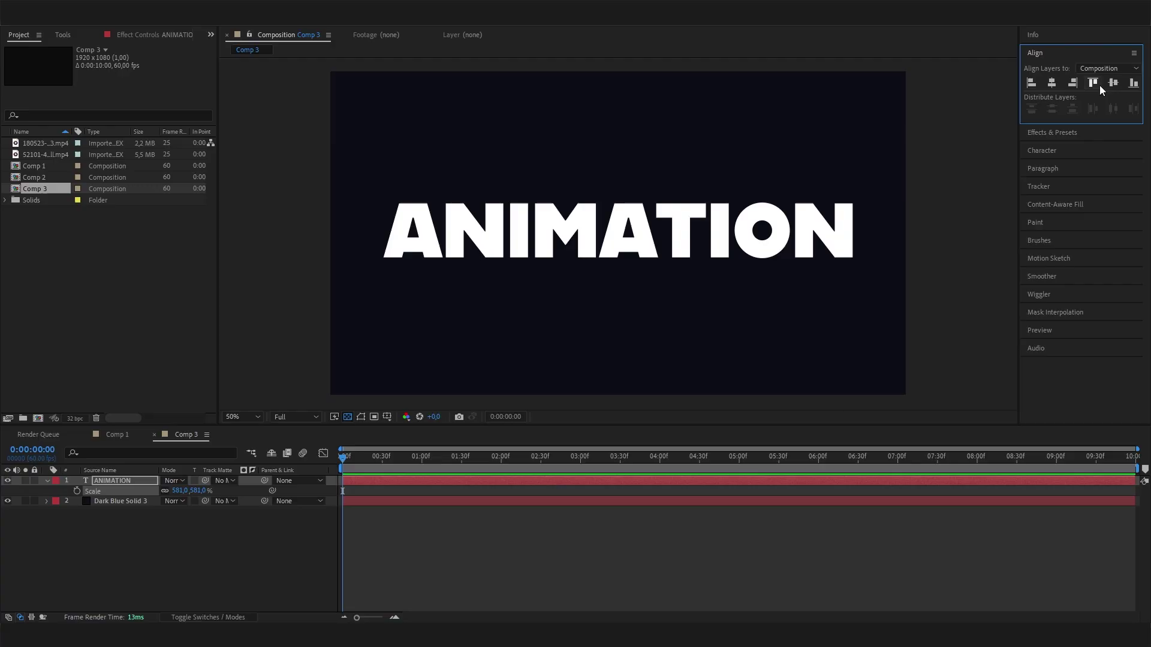
{"action": "left_click", "coordinate": [1113, 83]}
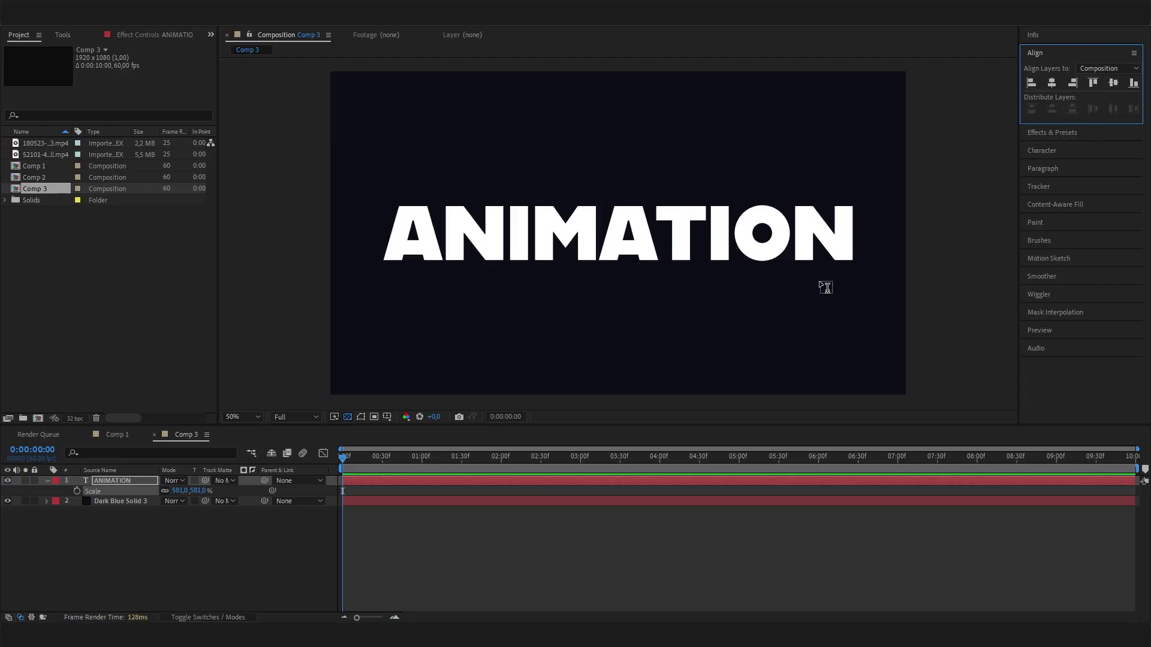
{"action": "left_click", "coordinate": [269, 538]}
Step: Search Effects & Presets for 'ball' and apply CC Ball Action to the ANIMATION layer
{"action": "left_click", "coordinate": [144, 491]}
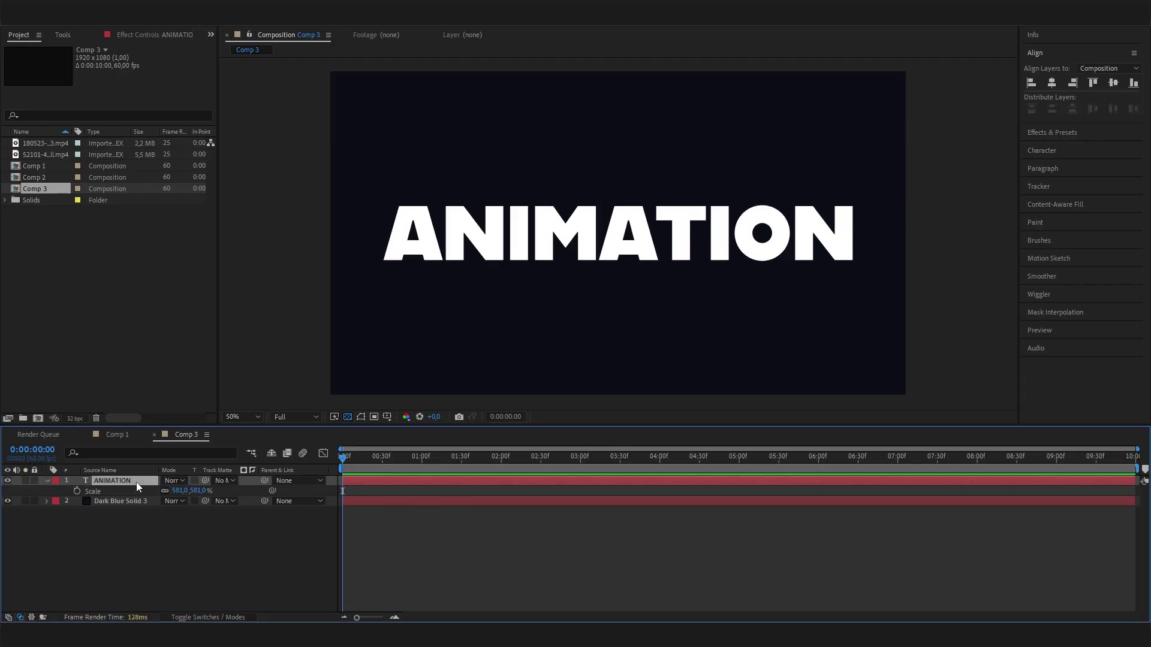
{"action": "left_click", "coordinate": [1073, 132]}
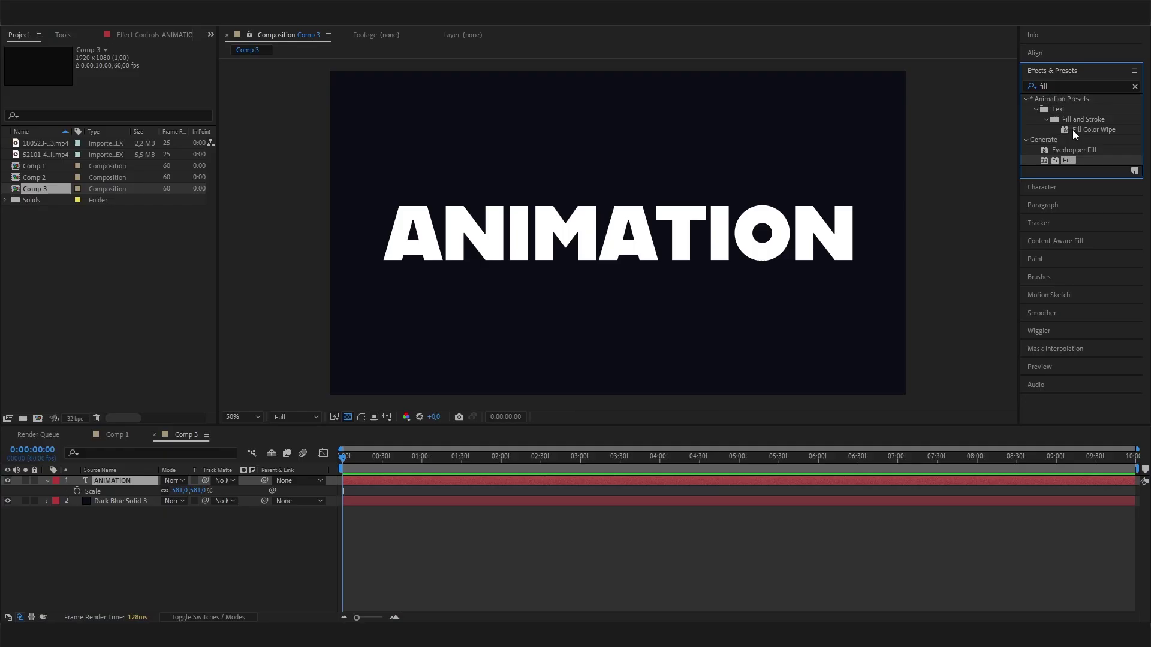
{"action": "left_click", "coordinate": [1055, 86]}
{"action": "key", "text": "BackSpace"}
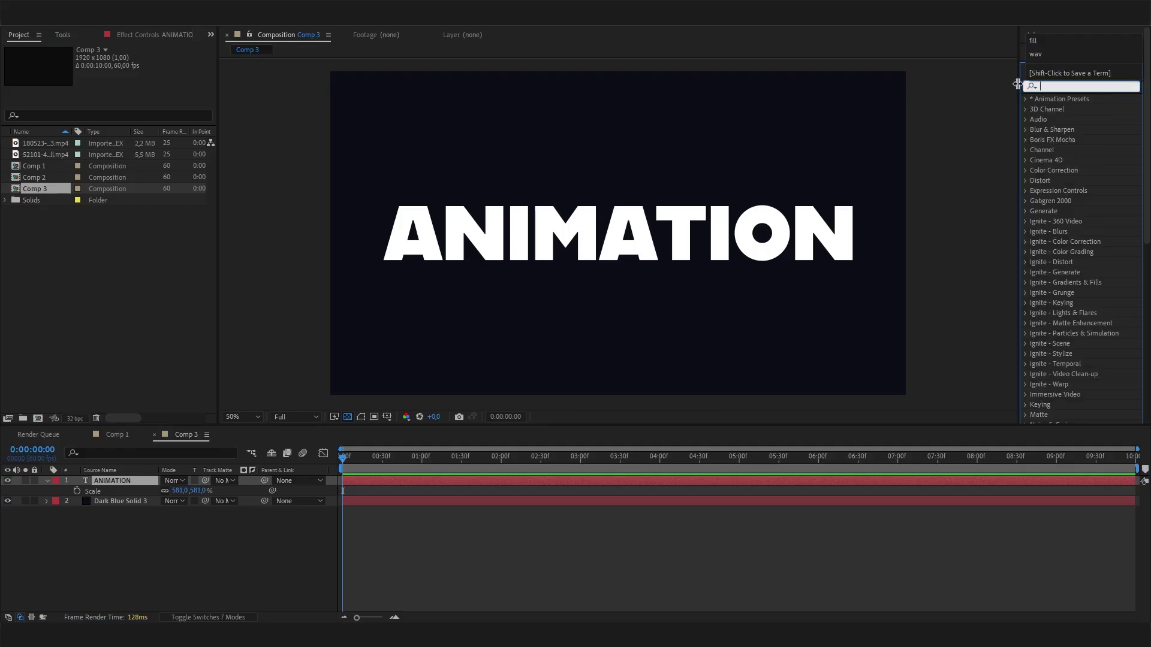
{"action": "type", "text": "call"}
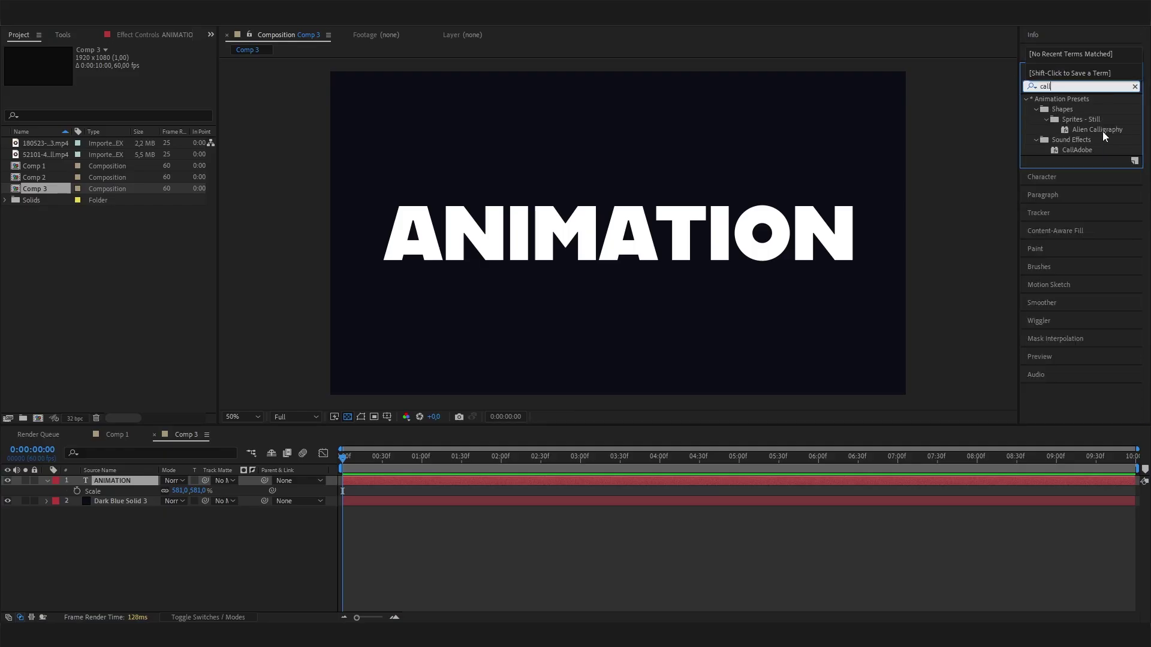
{"action": "key", "text": "BackSpace"}
{"action": "key", "text": "BackSpace"}
{"action": "key", "text": "BackSpace"}
{"action": "key", "text": "BackSpace"}
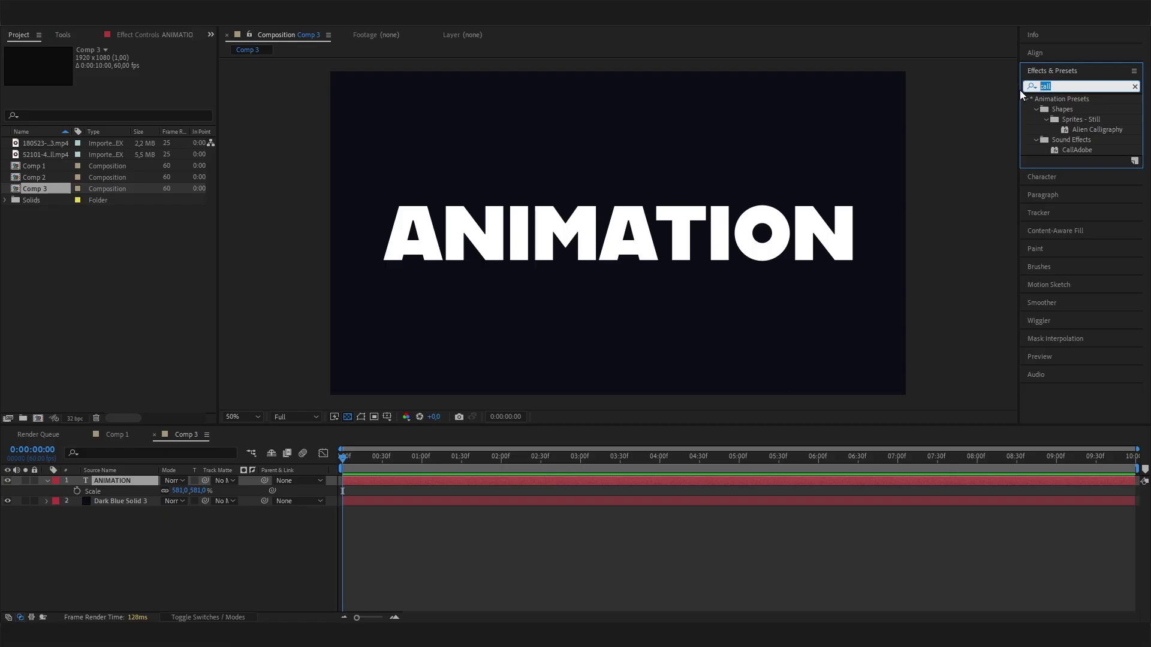
{"action": "type", "text": "ball"}
{"action": "left_click", "coordinate": [1079, 109]}
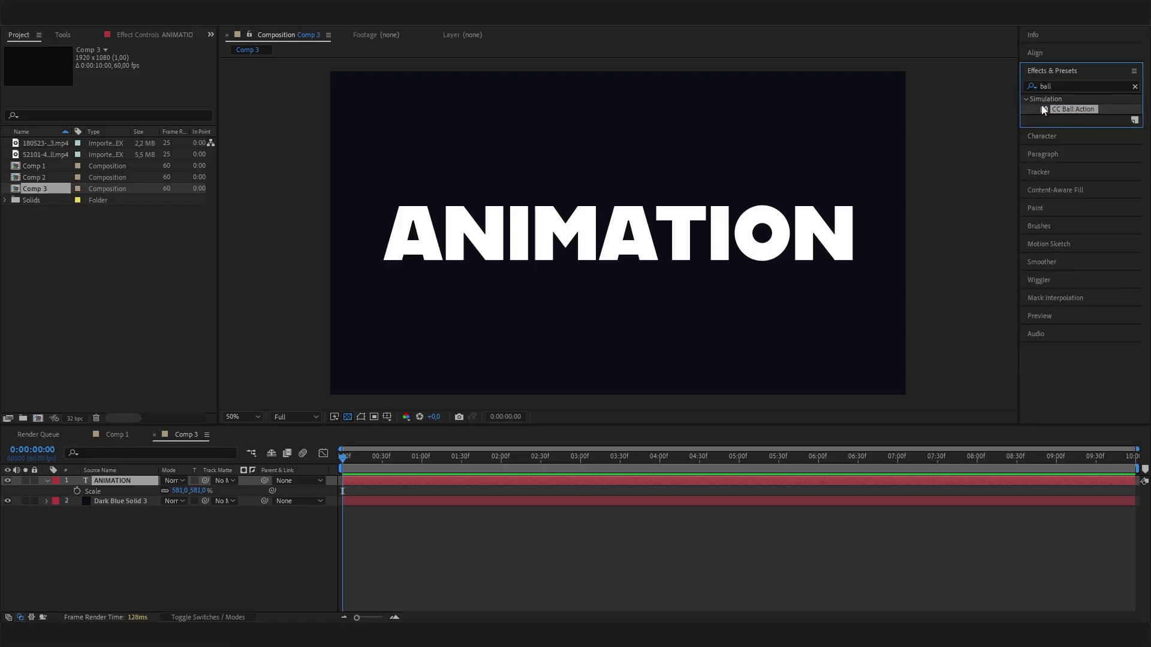
{"action": "left_click_drag", "start_coordinate": [1041, 105], "coordinate": [150, 480]}
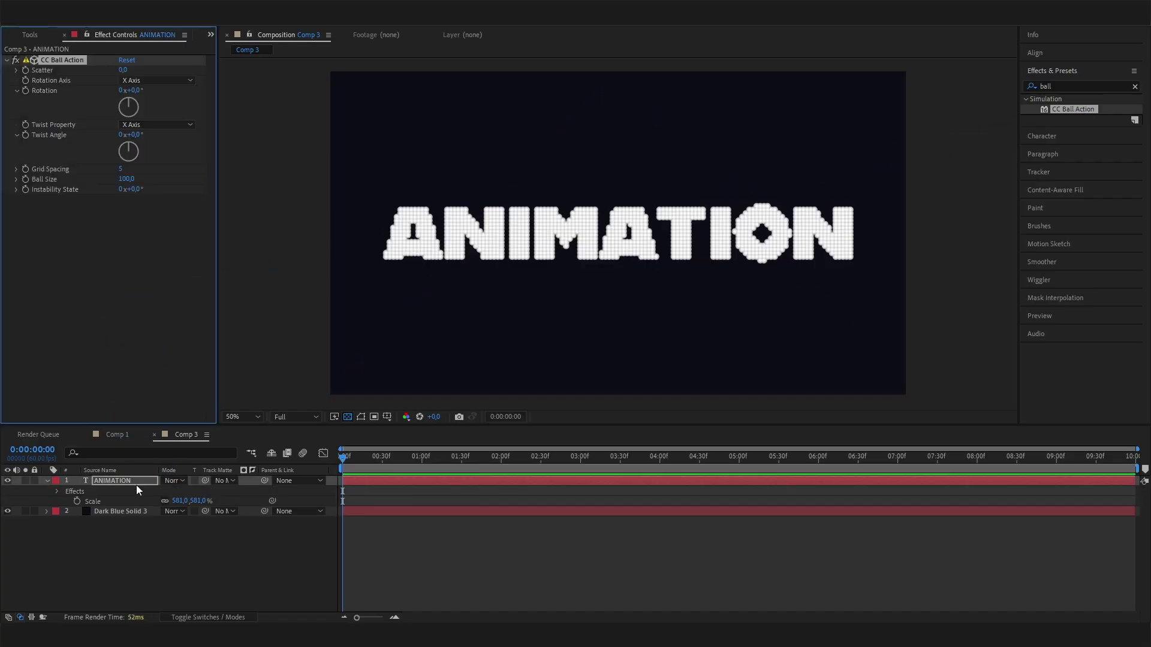
Step: Set CC Ball Action Grid Spacing to 2 and Ball Size to 30
{"action": "left_click", "coordinate": [143, 479]}
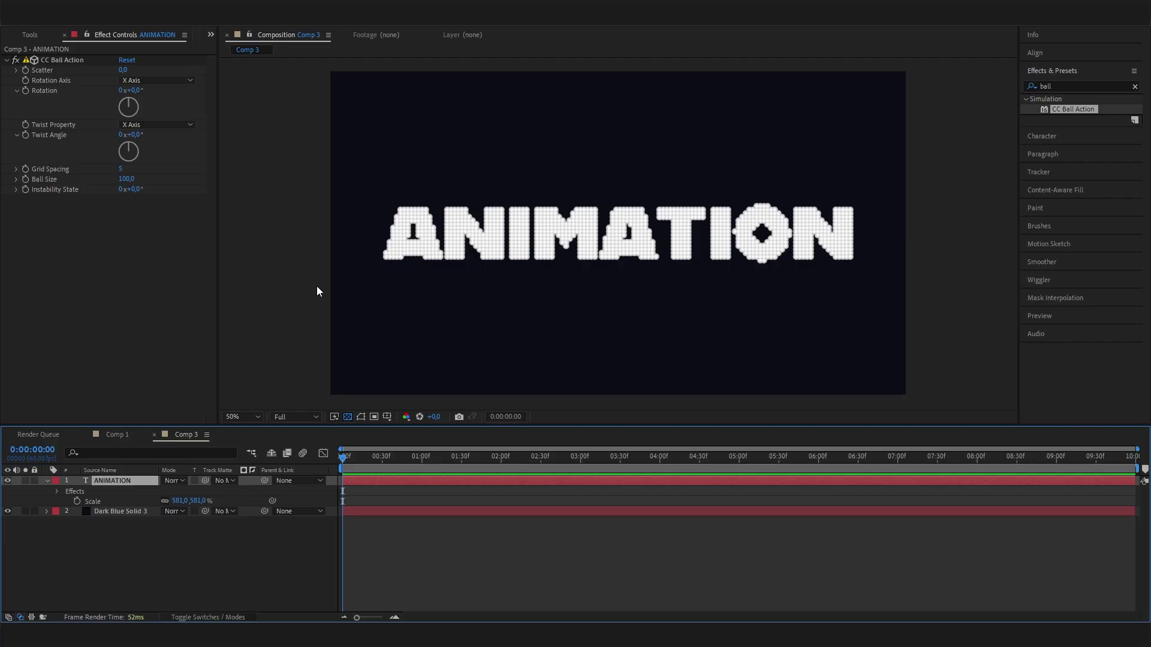
{"action": "left_click", "coordinate": [121, 169]}
{"action": "type", "text": "2"}
{"action": "key", "text": "Return"}
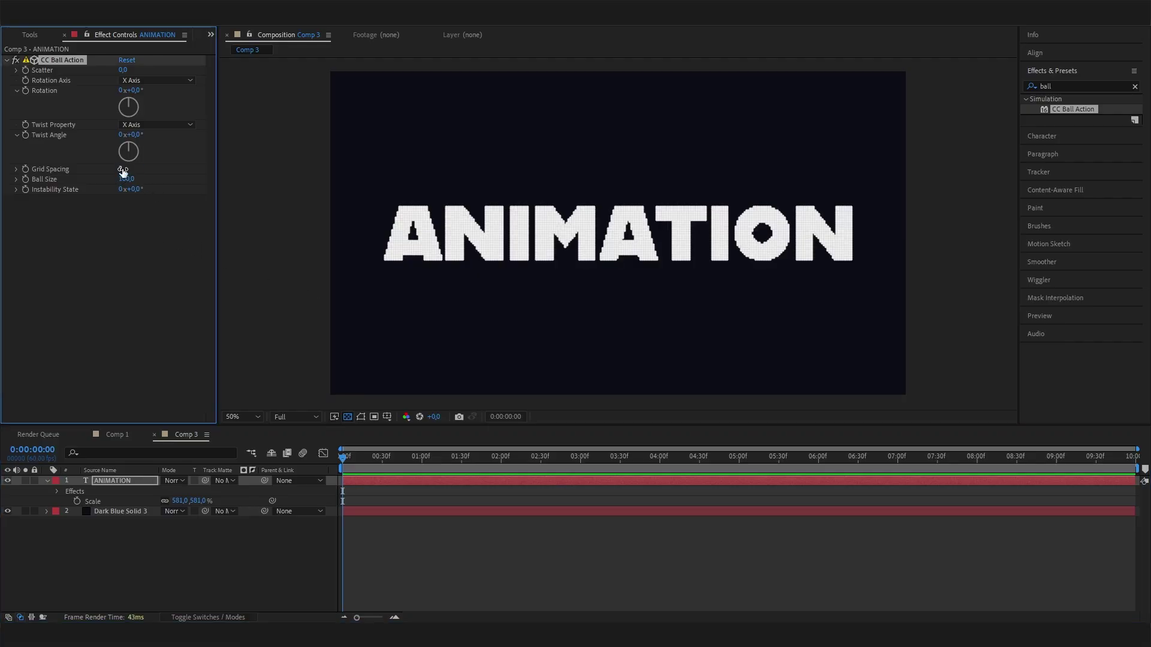
{"action": "left_click", "coordinate": [127, 180]}
{"action": "type", "text": "30"}
{"action": "key", "text": "Return"}
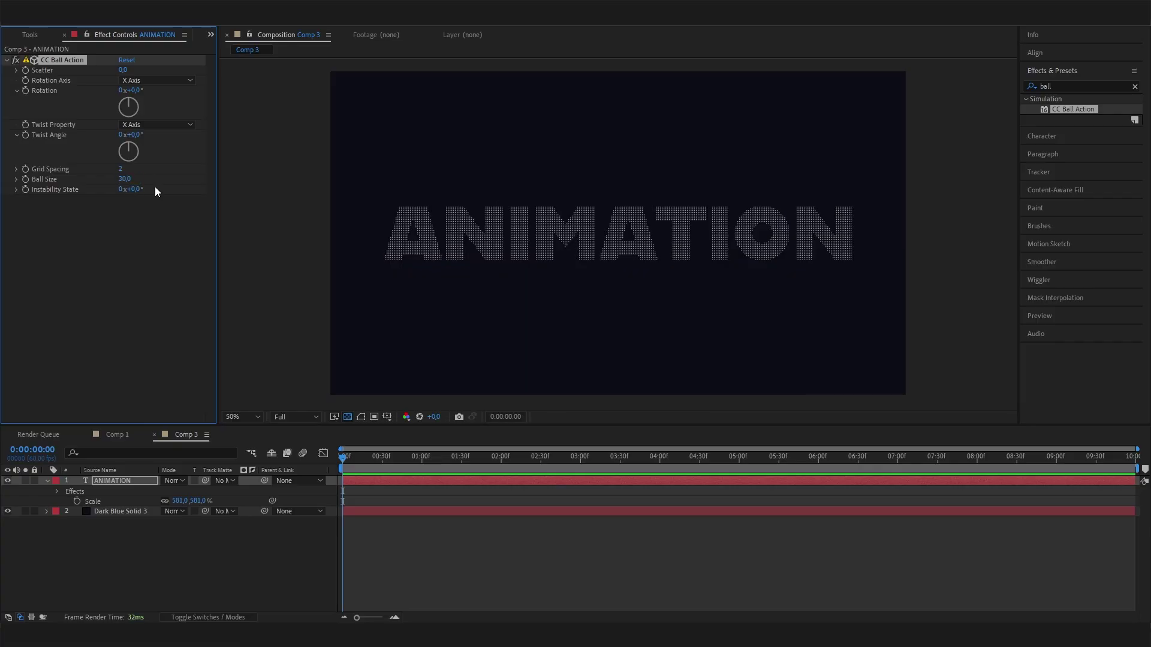
Step: Scrub the timeline to preview the finer dots and view the comp at 100%
{"action": "scroll", "coordinate": [623, 259], "scroll_direction": "up", "scroll_amount": 2}
{"action": "scroll", "coordinate": [603, 198], "scroll_direction": "up", "scroll_amount": 1}
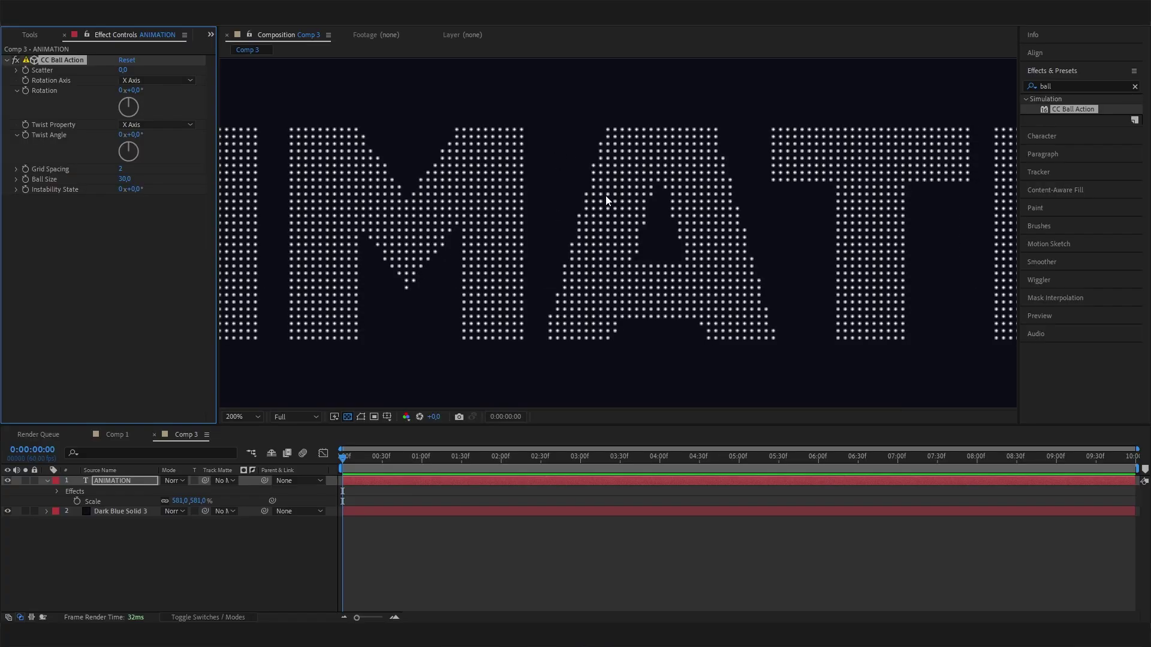
{"action": "scroll", "coordinate": [645, 198], "scroll_direction": "down", "scroll_amount": 3}
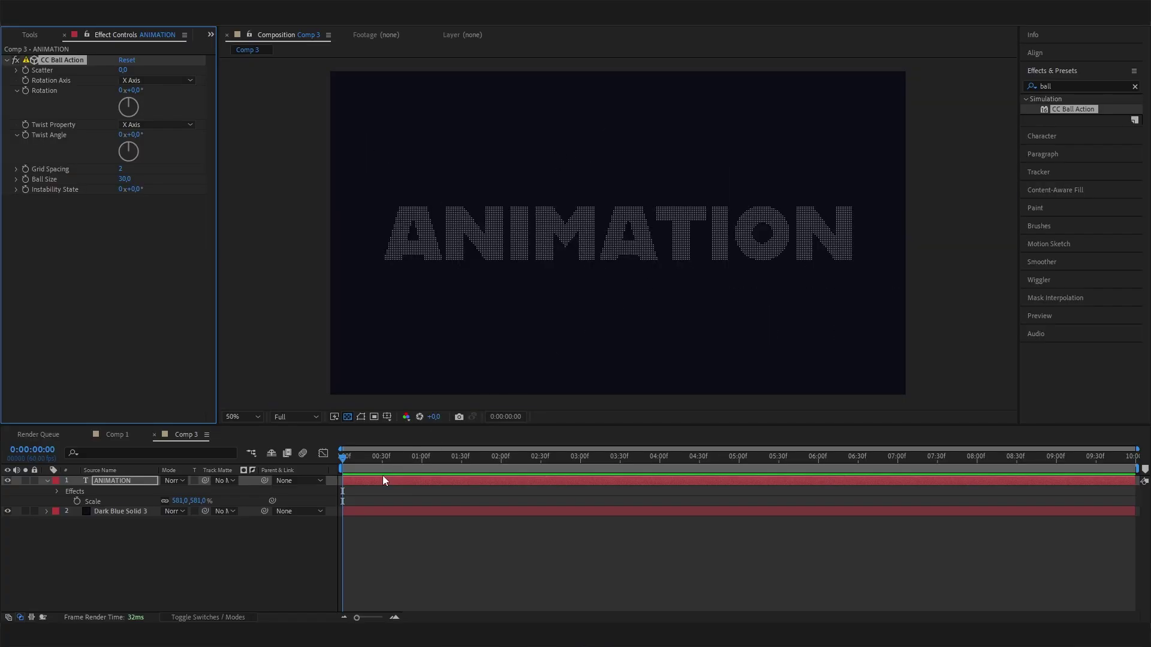
{"action": "left_click_drag", "start_coordinate": [376, 462], "coordinate": [437, 444]}
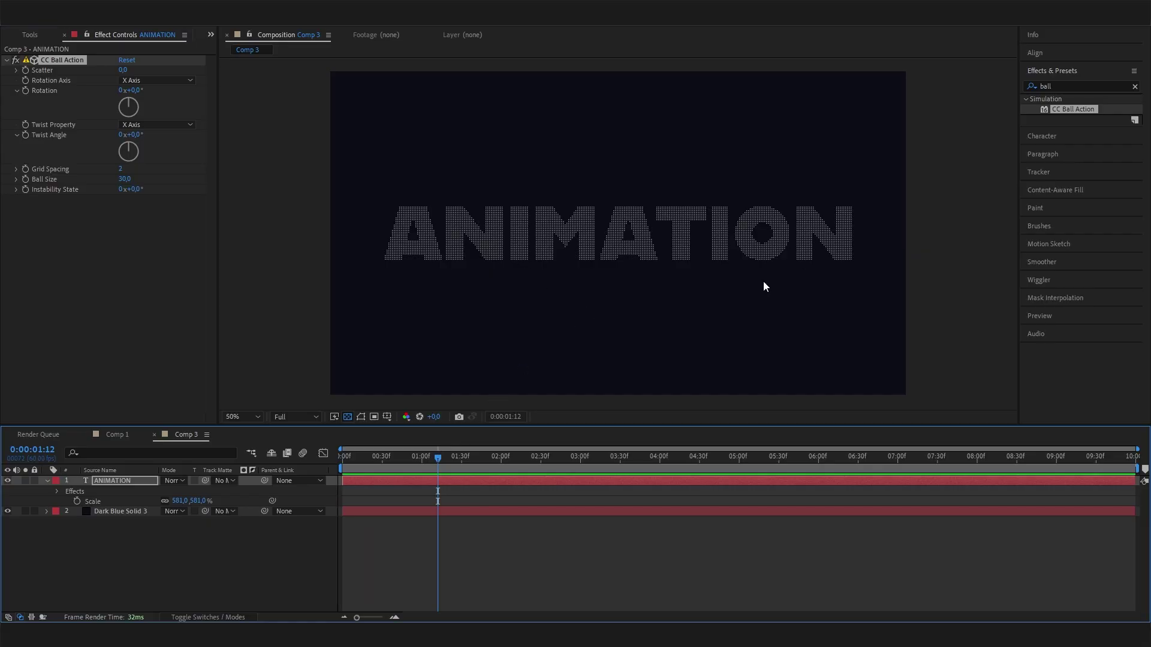
{"action": "key", "text": "slash"}
{"action": "mouse_move", "coordinate": [381, 459]}
{"action": "left_mouse_down"}
{"action": "mouse_move", "coordinate": [440, 458]}
{"action": "mouse_move", "coordinate": [382, 459]}
{"action": "left_mouse_up"}
{"action": "key", "text": "comma"}
{"action": "left_click", "coordinate": [117, 435]}
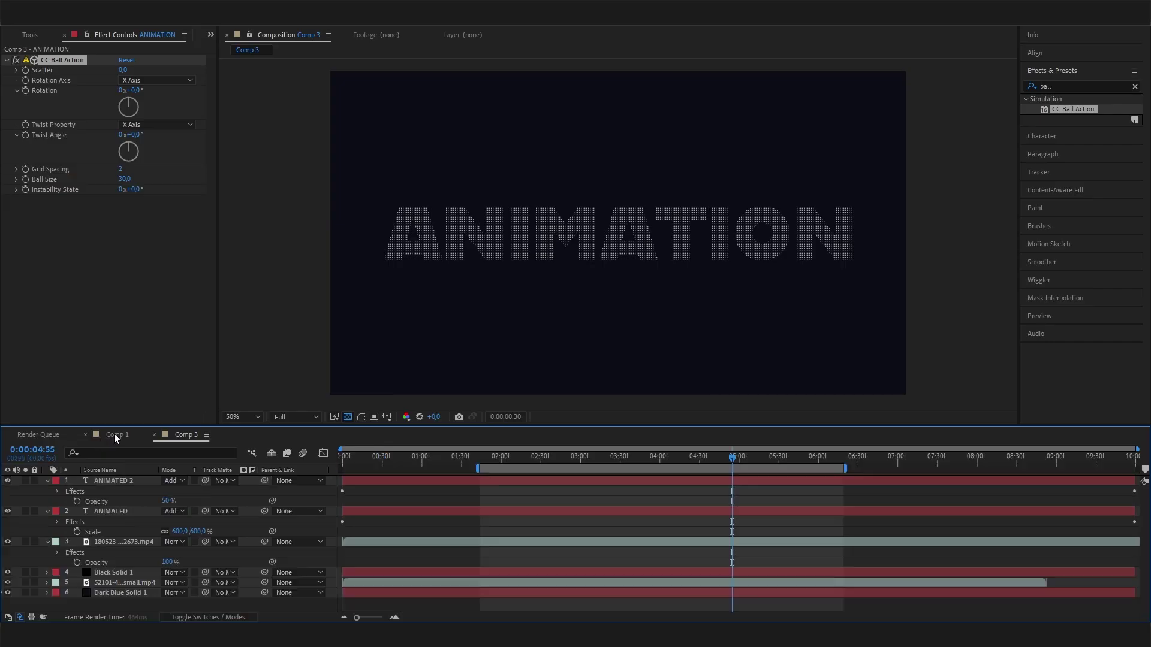
{"action": "left_click_drag", "start_coordinate": [581, 452], "coordinate": [695, 486]}
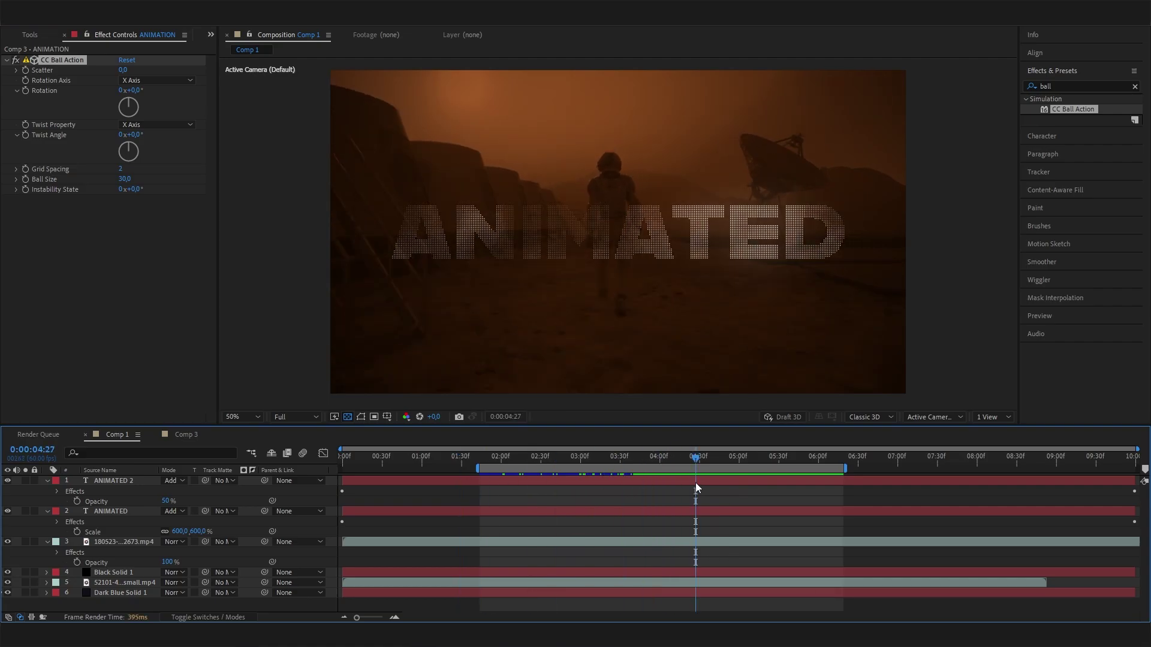
{"action": "left_click", "coordinate": [184, 434]}
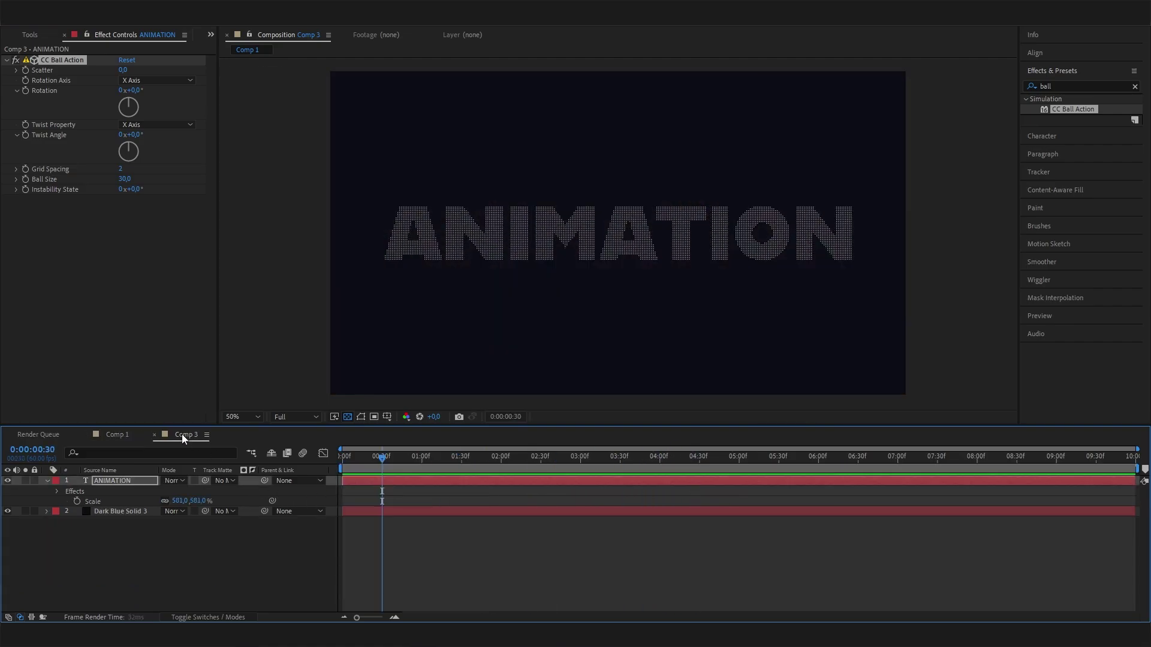
{"action": "left_click", "coordinate": [121, 563]}
{"action": "left_click", "coordinate": [134, 484]}
Step: Apply Fractal Noise from a 'fracta' search and place it above CC Ball Action
{"action": "left_click", "coordinate": [1073, 86]}
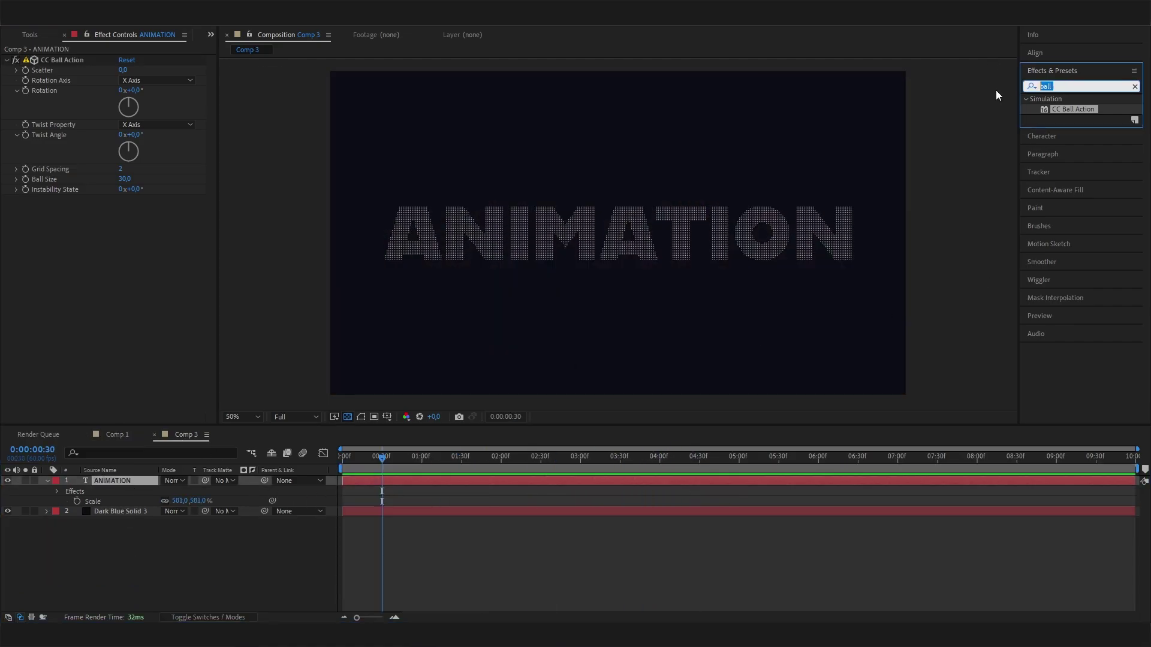
{"action": "key", "text": "BackSpace"}
{"action": "type", "text": "fracta"}
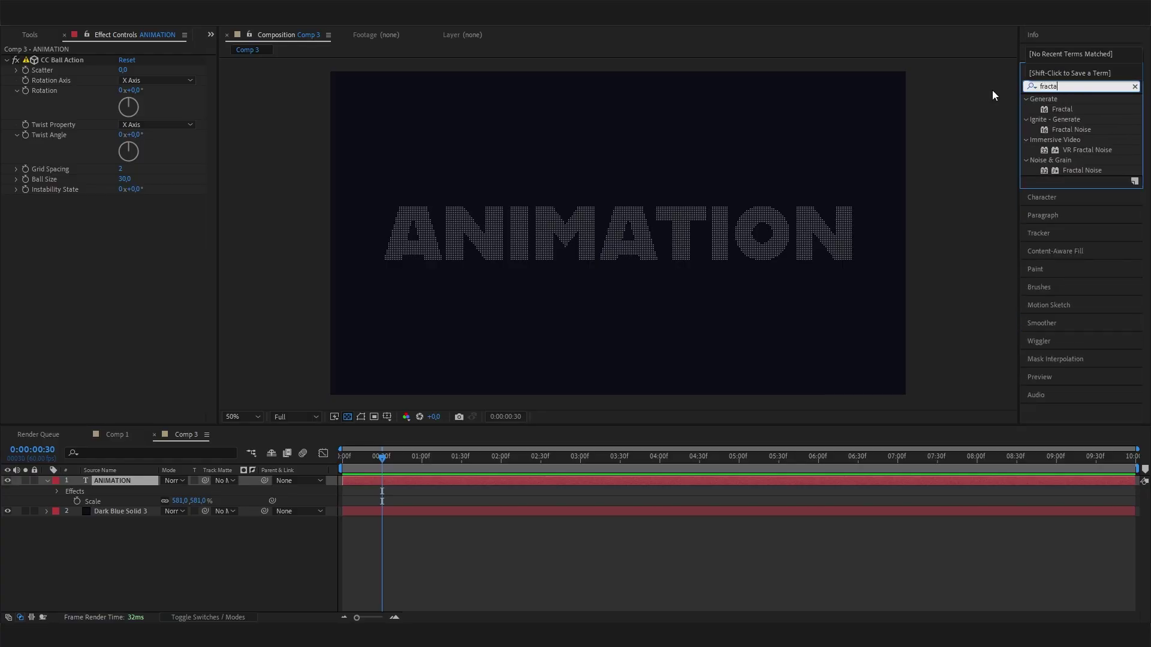
{"action": "left_click_drag", "start_coordinate": [1082, 170], "coordinate": [649, 339]}
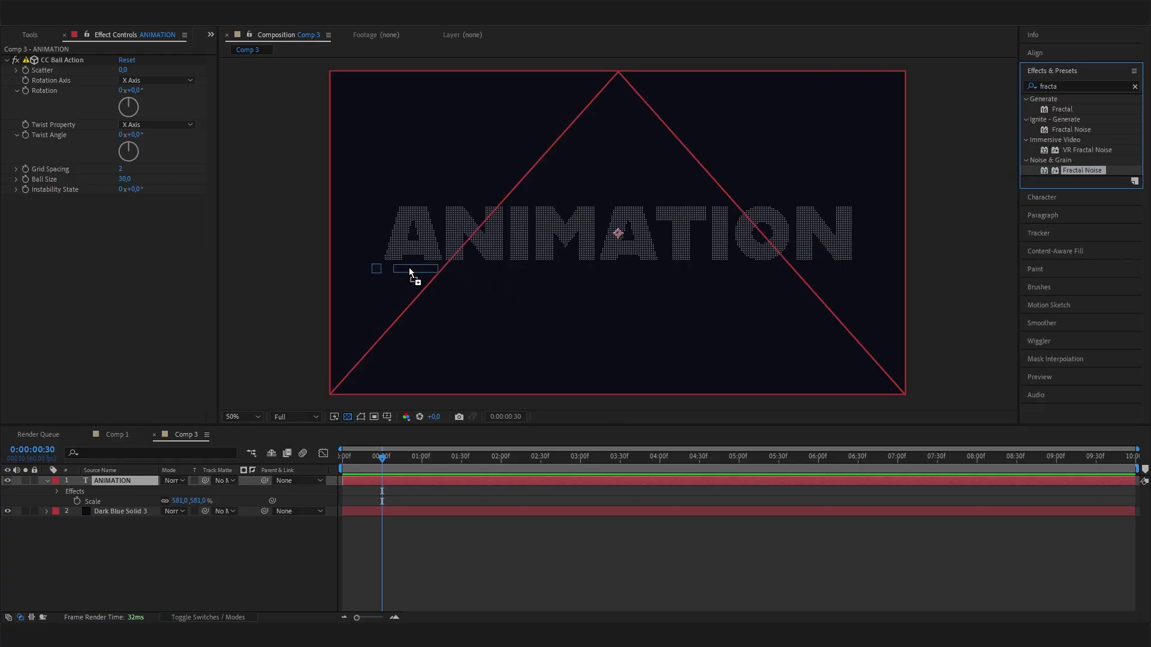
{"action": "mouse_move", "coordinate": [410, 271]}
{"action": "left_mouse_down"}
{"action": "mouse_move", "coordinate": [113, 257]}
{"action": "mouse_move", "coordinate": [108, 167]}
{"action": "mouse_move", "coordinate": [79, 62]}
{"action": "left_mouse_up"}
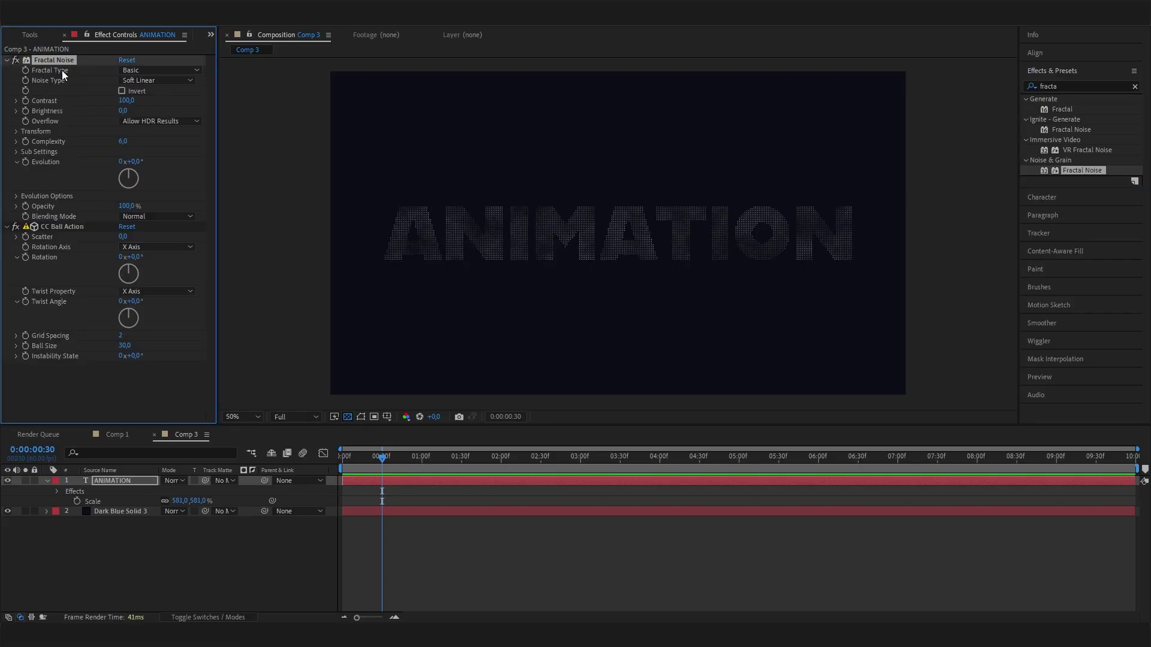
Step: Zoom to 100%, fit the comp, then zoom in to inspect the mottled dots
{"action": "key", "text": "slash"}
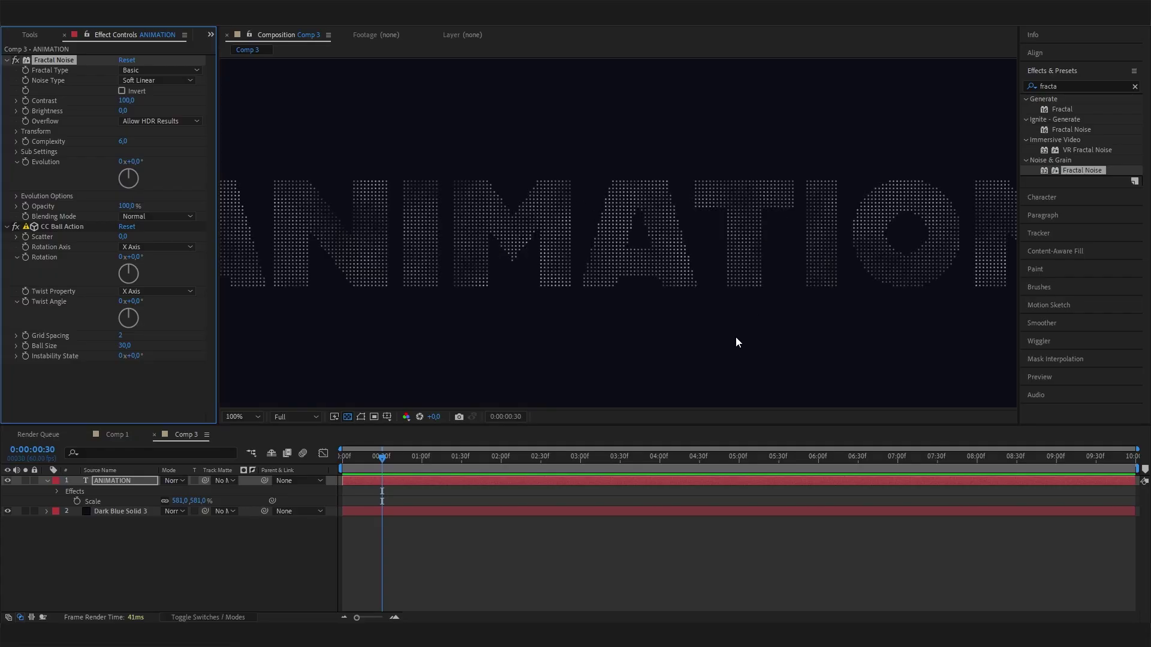
{"action": "key", "text": "comma"}
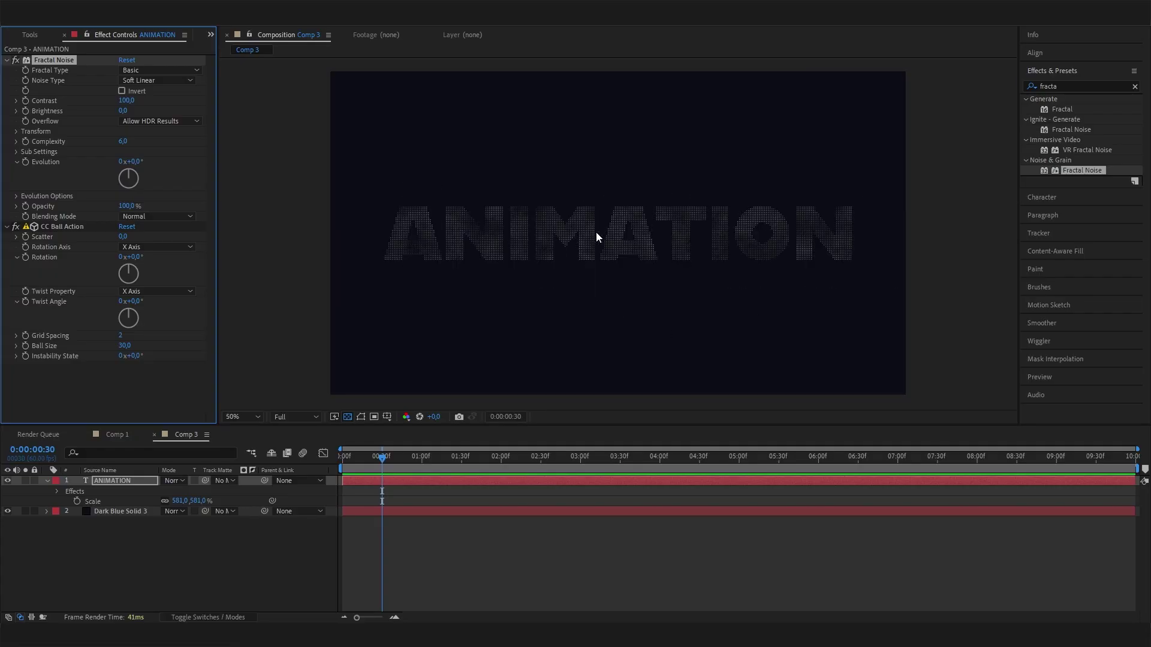
{"action": "key", "text": "period"}
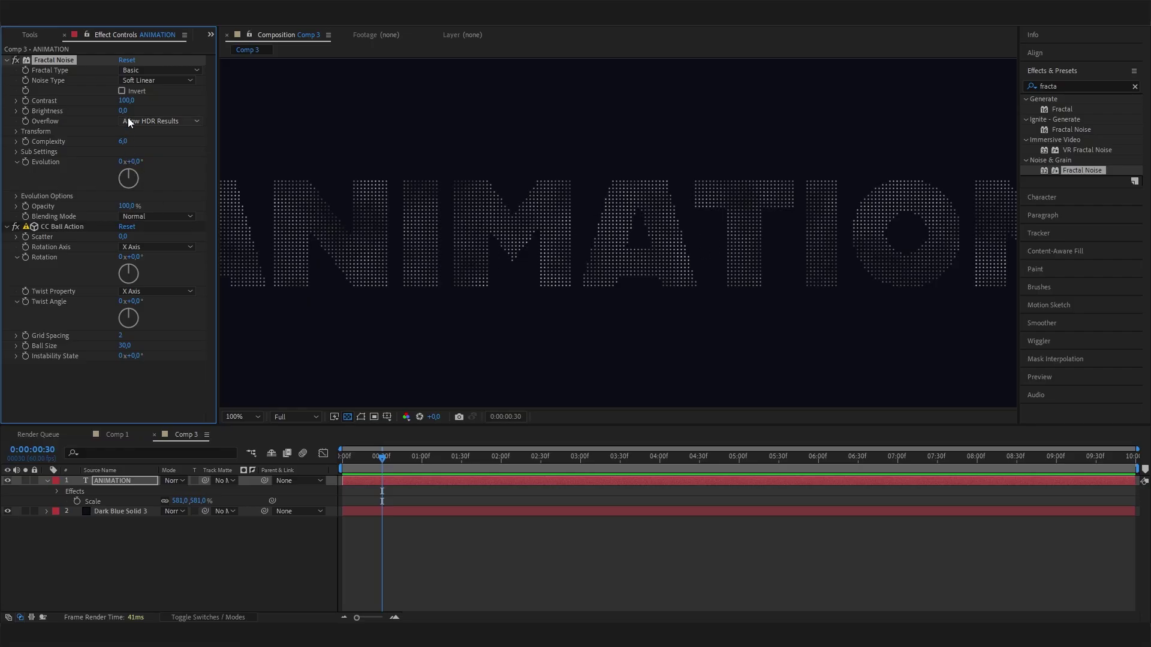
Step: Set the Fractal Noise Contrast to 300
{"action": "left_click", "coordinate": [127, 101]}
{"action": "type", "text": "300"}
{"action": "key", "text": "Return"}
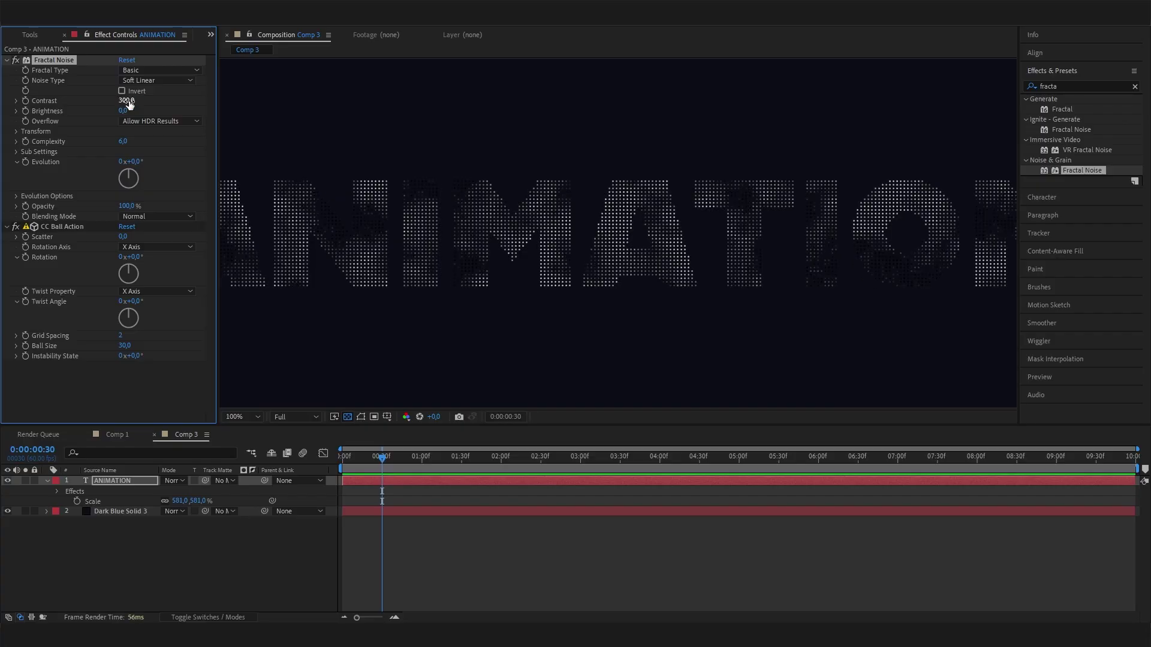
Step: Set the noise Transform Scale to 700 and scrub the first second to preview
{"action": "left_click", "coordinate": [17, 130]}
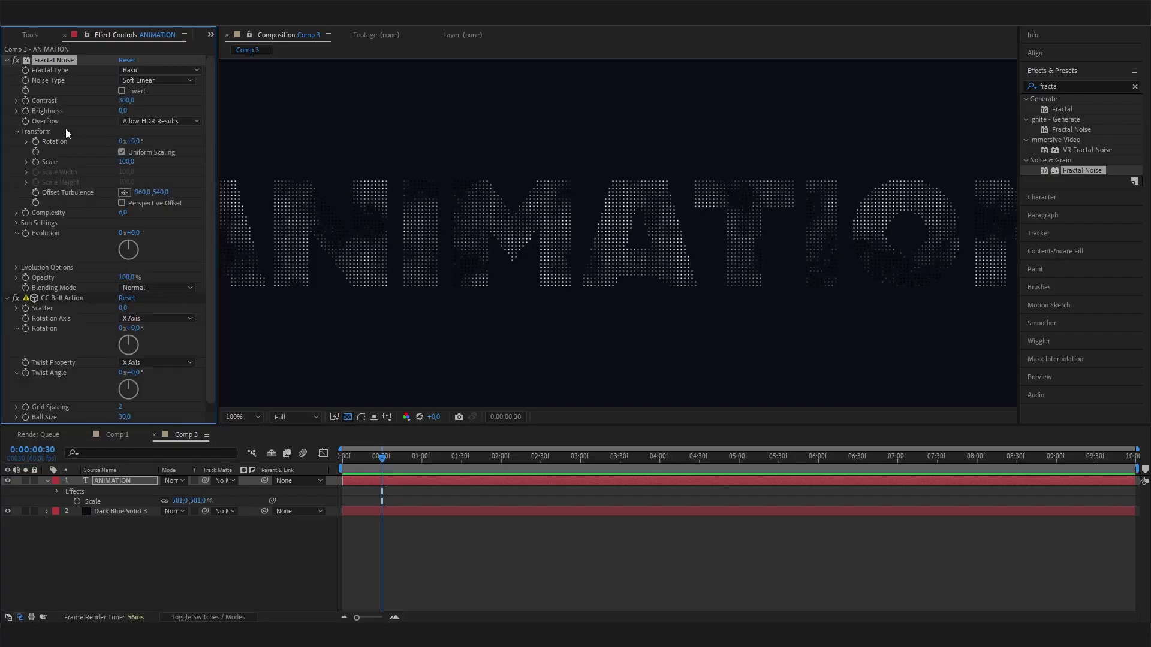
{"action": "left_click", "coordinate": [126, 162]}
{"action": "type", "text": "700"}
{"action": "key", "text": "Return"}
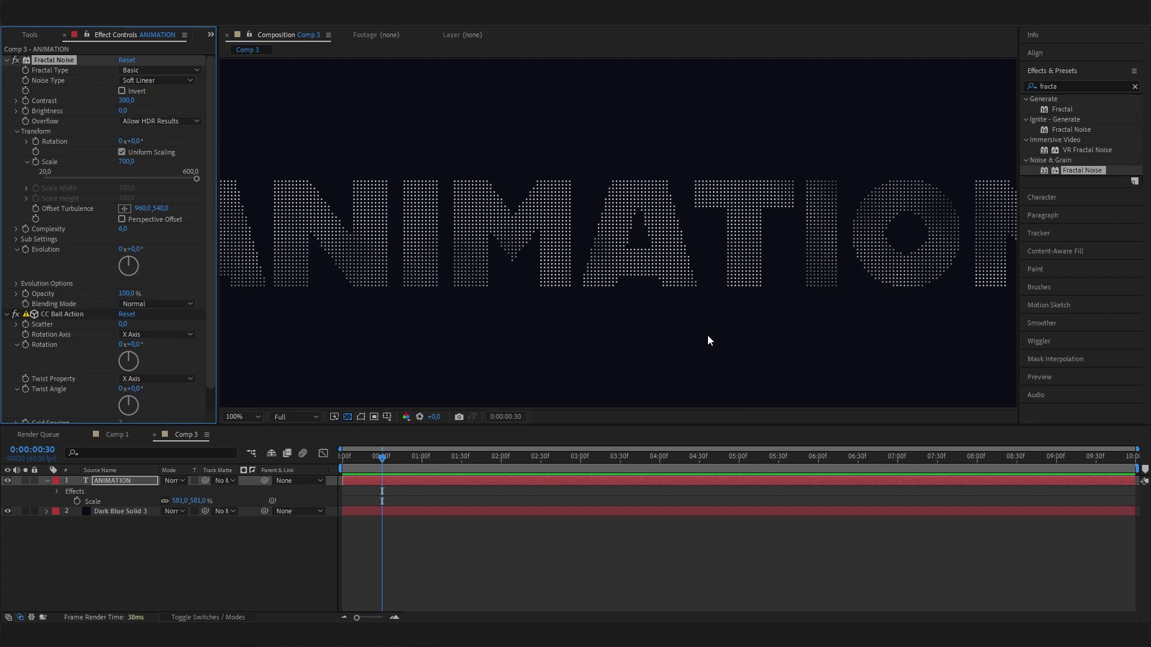
{"action": "scroll", "coordinate": [707, 337], "scroll_direction": "down", "scroll_amount": 1}
{"action": "left_click_drag", "start_coordinate": [407, 458], "coordinate": [303, 472]}
{"action": "scroll", "coordinate": [621, 233], "scroll_direction": "up", "scroll_amount": 1}
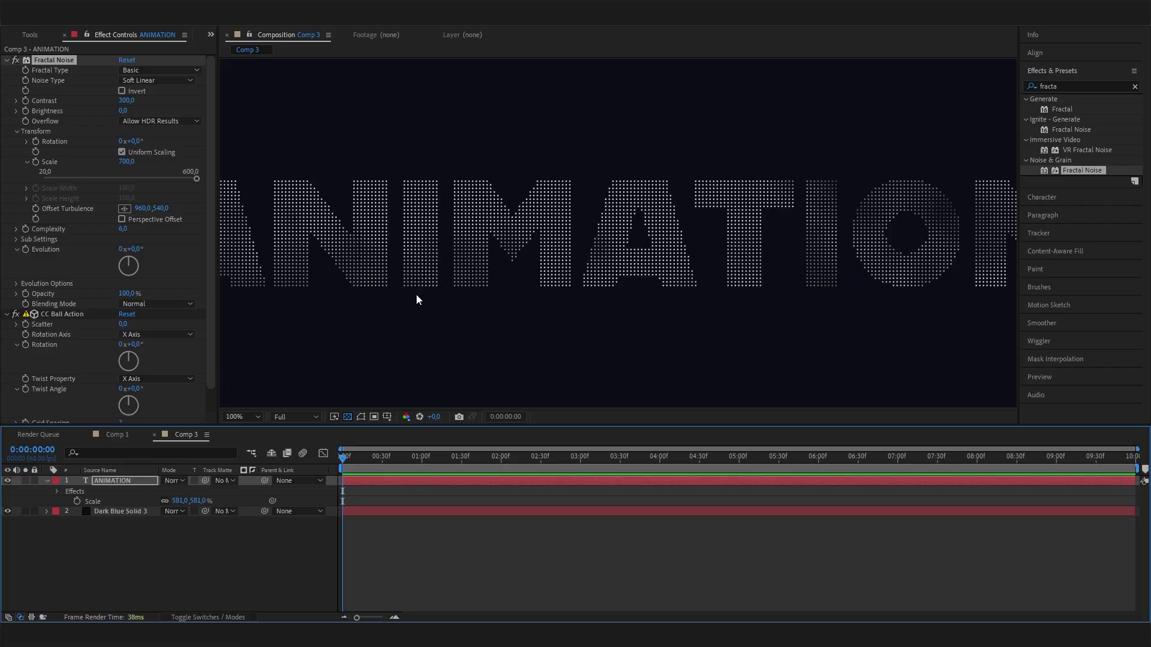
{"action": "scroll", "coordinate": [416, 296], "scroll_direction": "down", "scroll_amount": 1}
Step: Keyframe Fractal Noise Evolution from the start to about 1x+319° at the comp's end
{"action": "left_click_drag", "start_coordinate": [440, 455], "coordinate": [214, 463]}
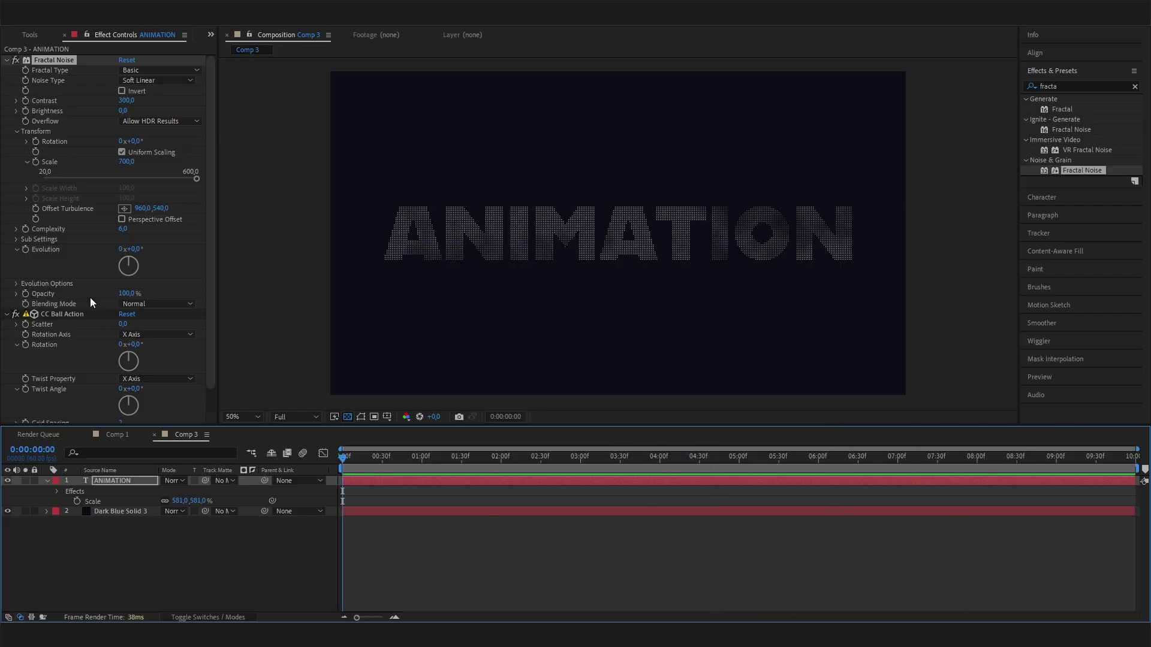
{"action": "left_click", "coordinate": [459, 459]}
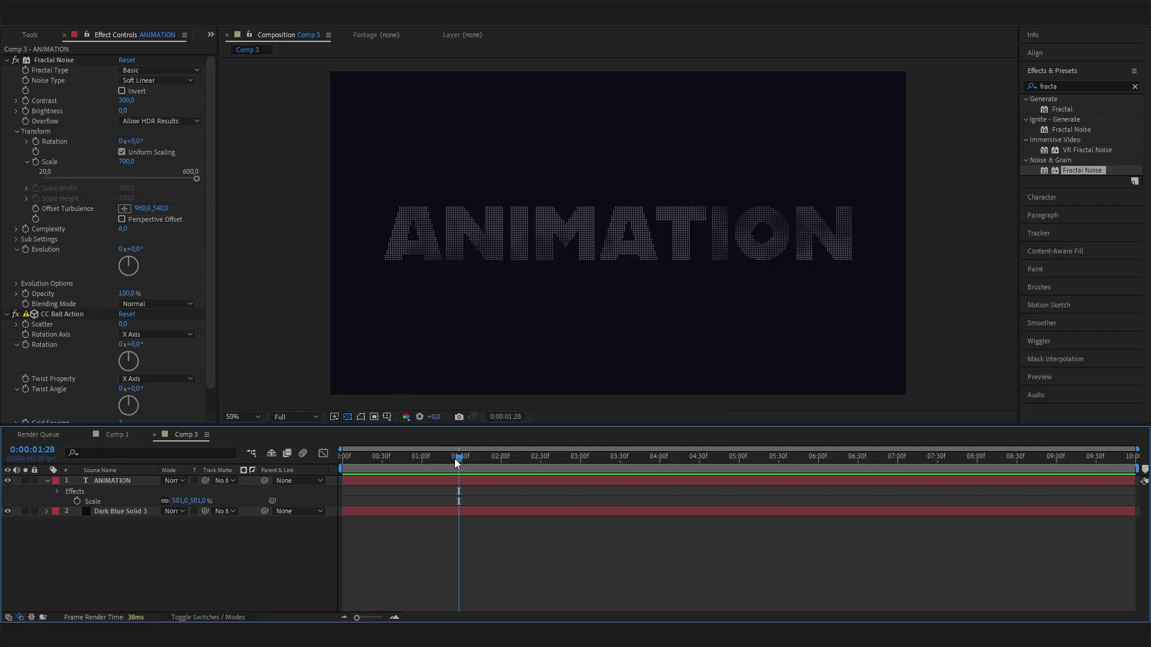
{"action": "left_click_drag", "start_coordinate": [456, 460], "coordinate": [259, 483]}
{"action": "left_click", "coordinate": [60, 246]}
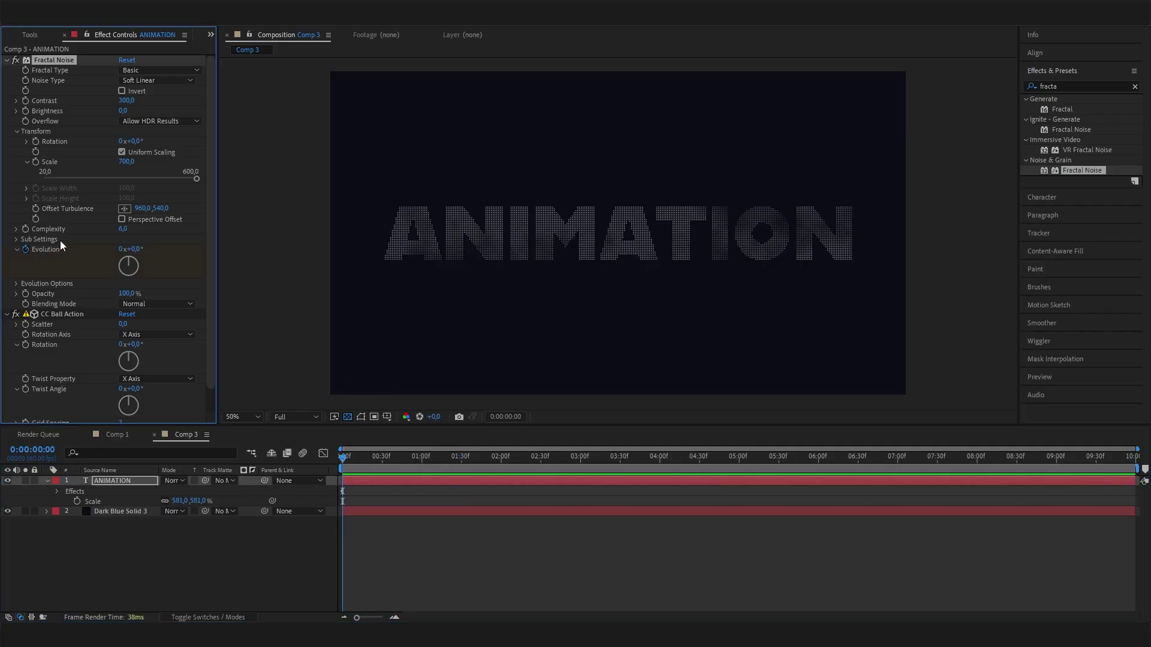
{"action": "left_click", "coordinate": [26, 249]}
{"action": "left_click_drag", "start_coordinate": [889, 460], "coordinate": [1134, 458]}
{"action": "left_click_drag", "start_coordinate": [99, 264], "coordinate": [138, 230]}
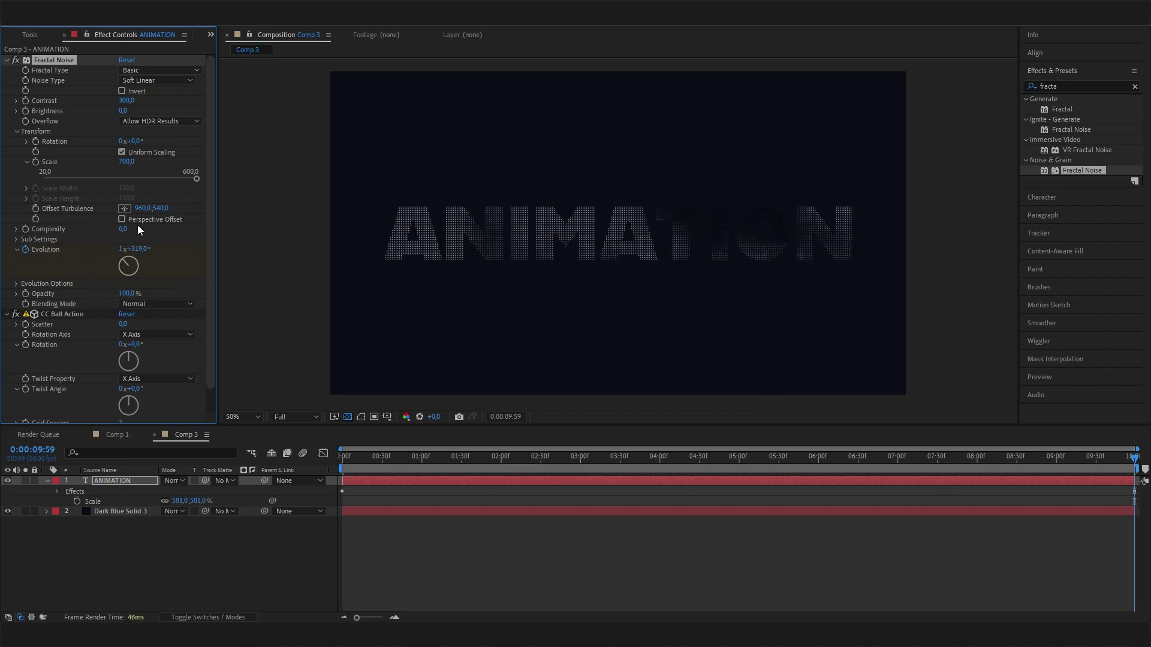
{"action": "left_click_drag", "start_coordinate": [616, 466], "coordinate": [655, 484]}
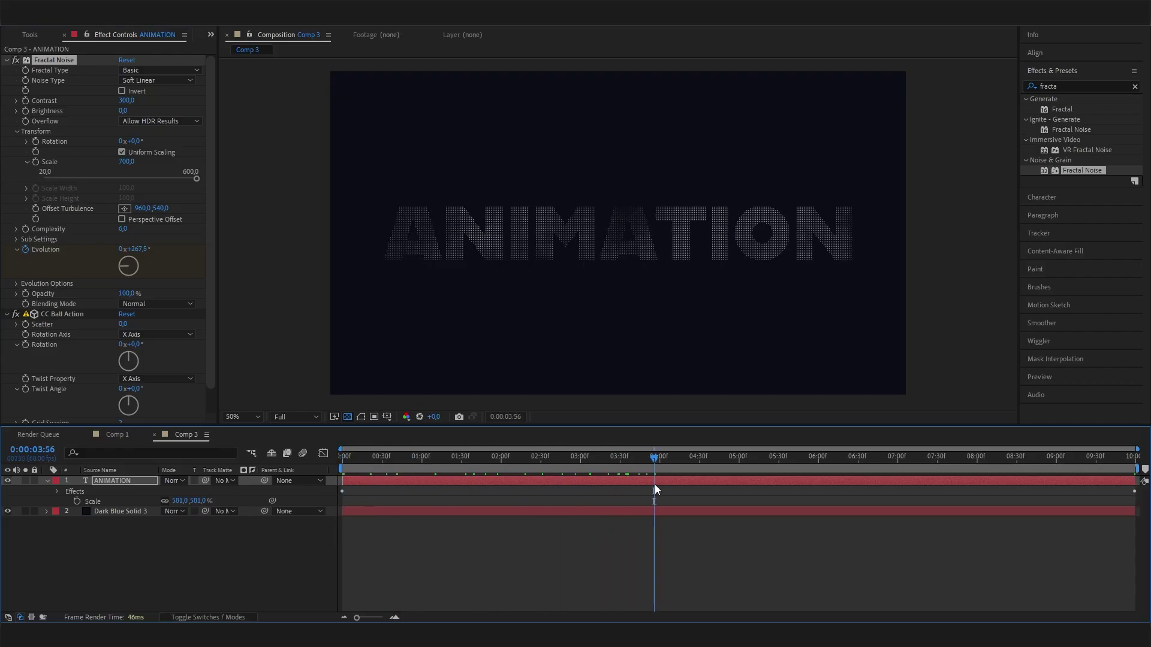
Step: Select the ANIMATION layer and zoom the viewer to inspect the dot-grid text
{"action": "left_click", "coordinate": [243, 530]}
{"action": "scroll", "coordinate": [631, 272], "scroll_direction": "up", "scroll_amount": 1}
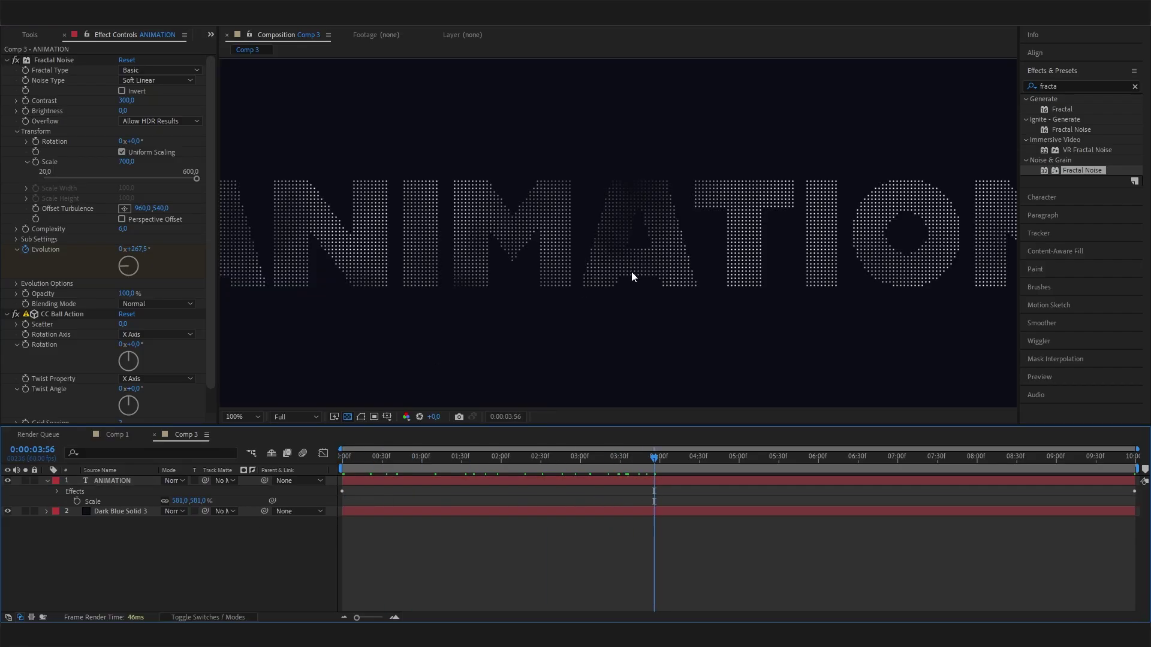
{"action": "scroll", "coordinate": [631, 272], "scroll_direction": "down", "scroll_amount": 1}
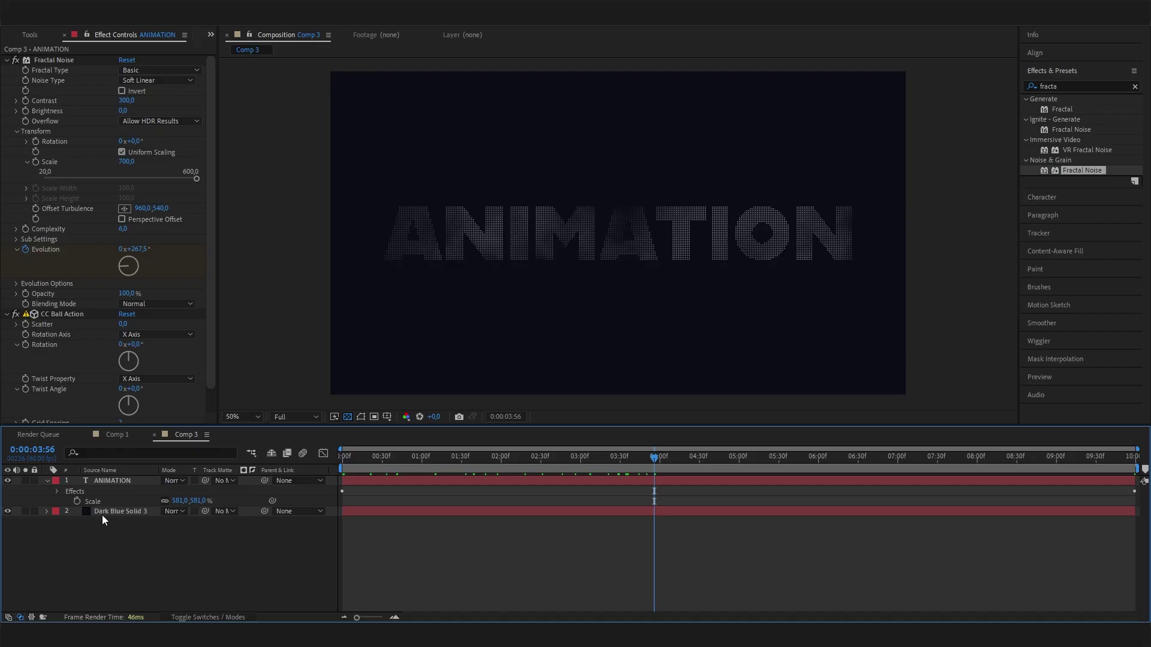
{"action": "left_click", "coordinate": [117, 484]}
{"action": "left_click", "coordinate": [152, 529]}
{"action": "left_click", "coordinate": [170, 480]}
{"action": "left_click", "coordinate": [135, 540]}
{"action": "left_click", "coordinate": [114, 481]}
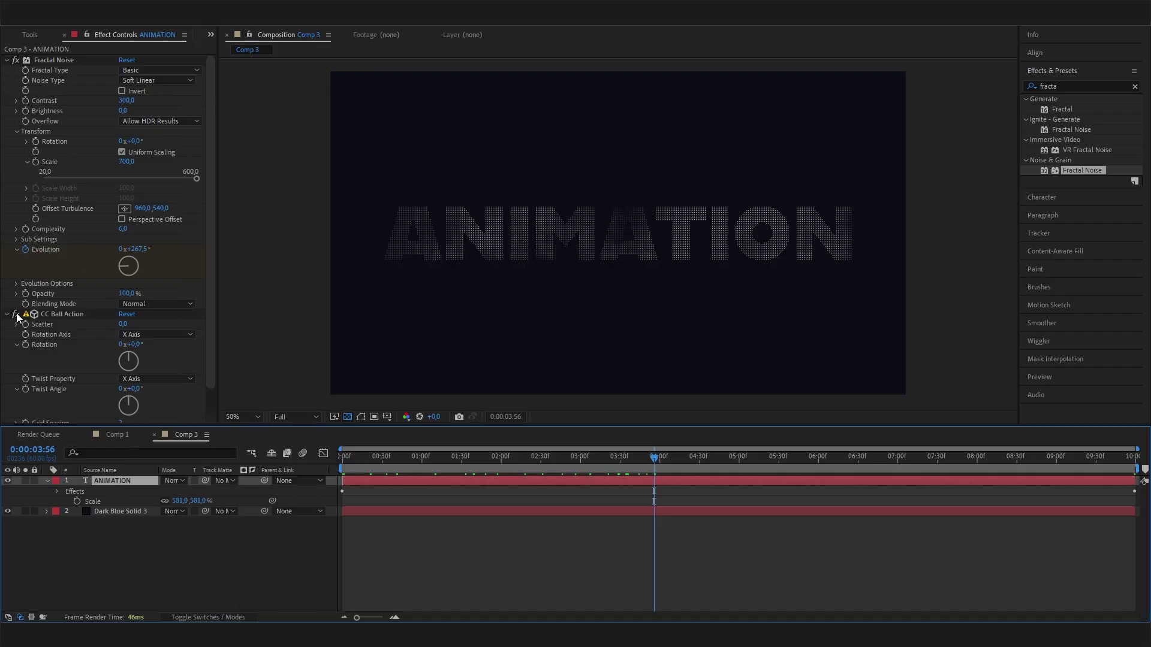
{"action": "left_click", "coordinate": [22, 63]}
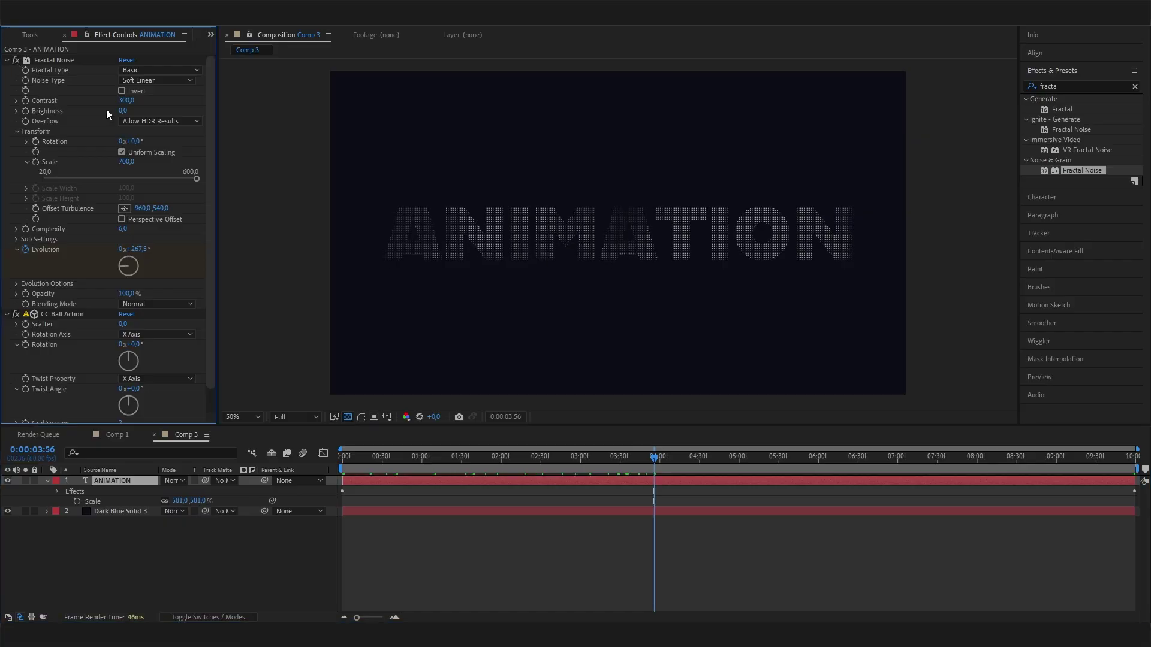
{"action": "key", "text": "period"}
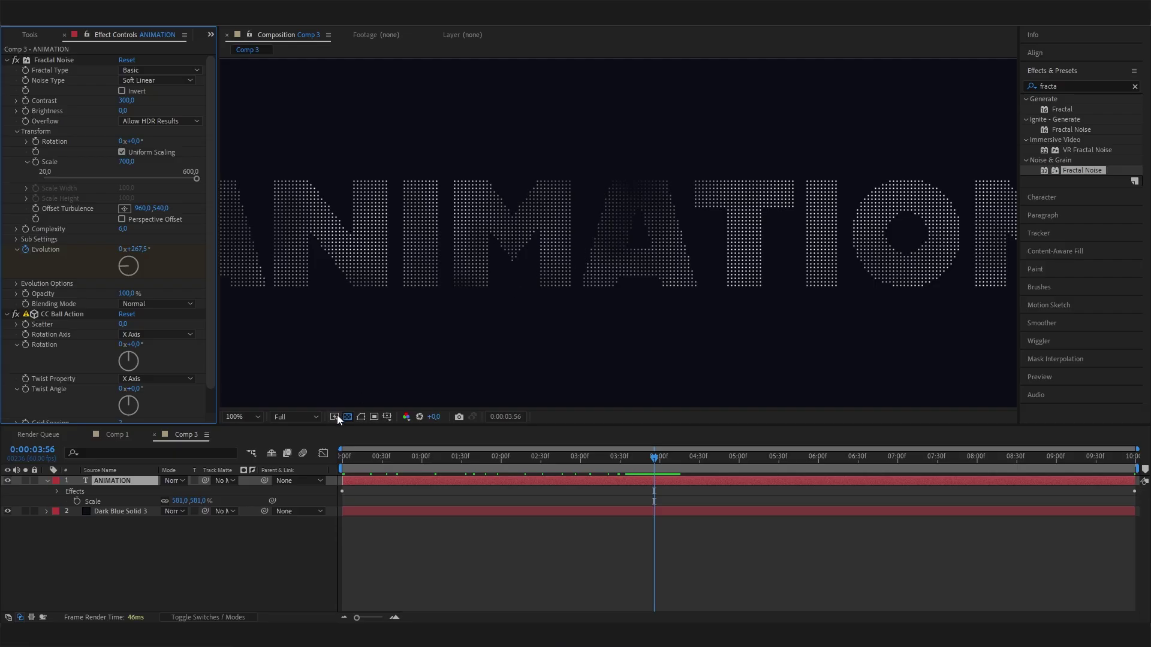
Step: Set the ANIMATION layer's blending mode to Add and return the view to half size
{"action": "left_click", "coordinate": [178, 480]}
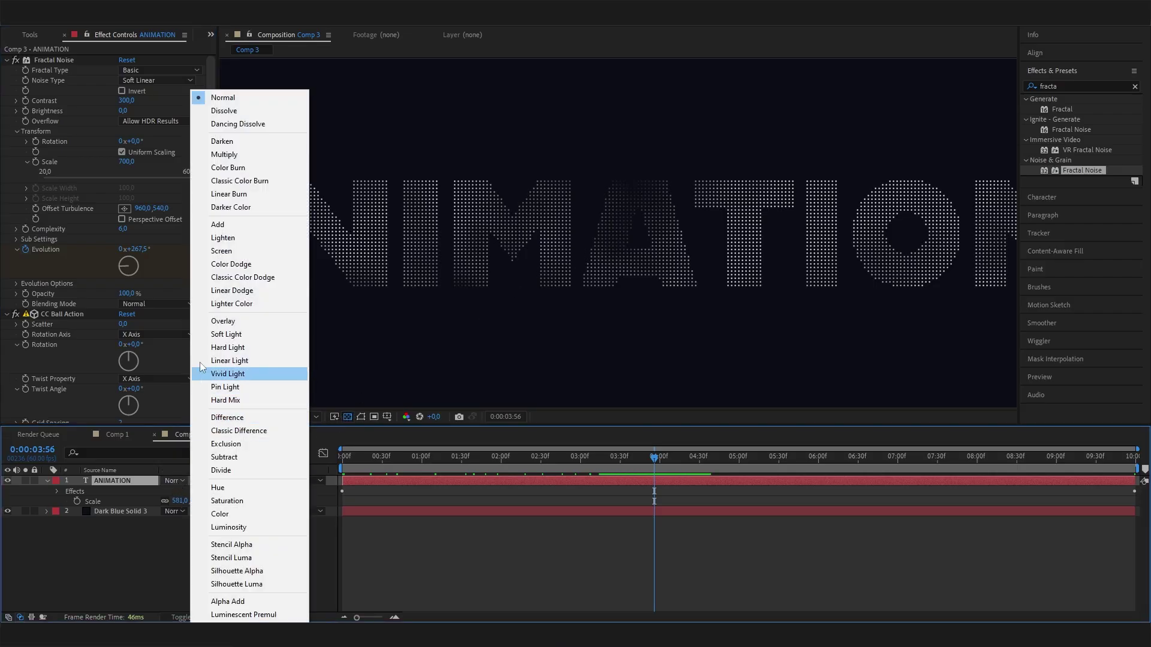
{"action": "left_click", "coordinate": [219, 225]}
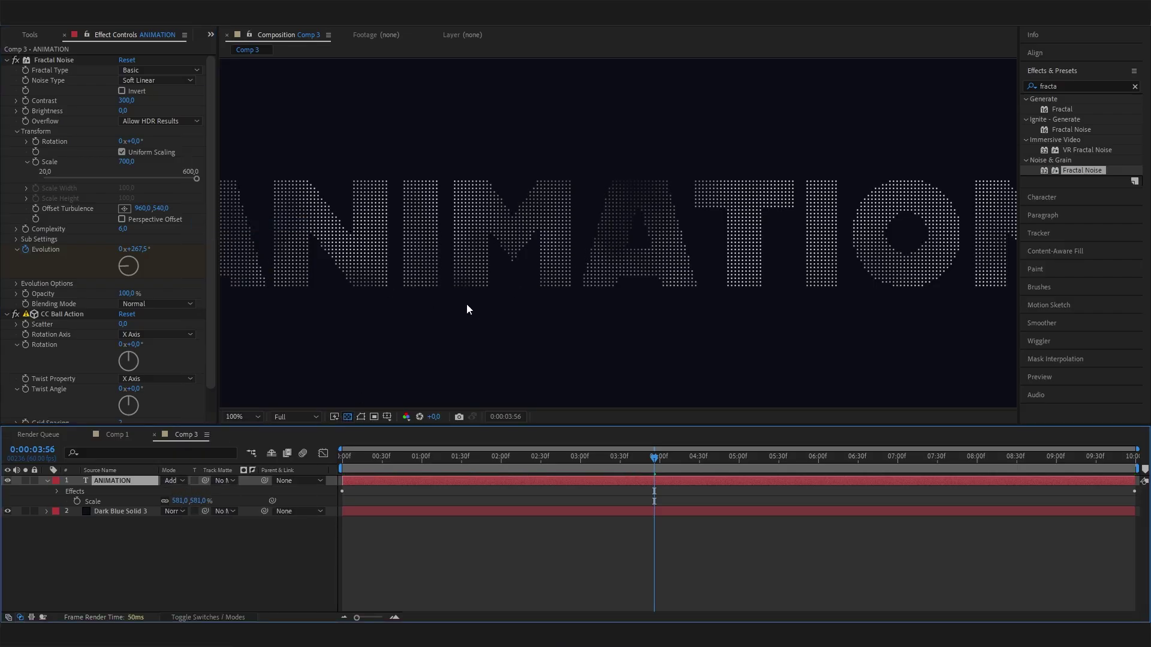
{"action": "key", "text": "comma"}
{"action": "key", "text": "comma"}
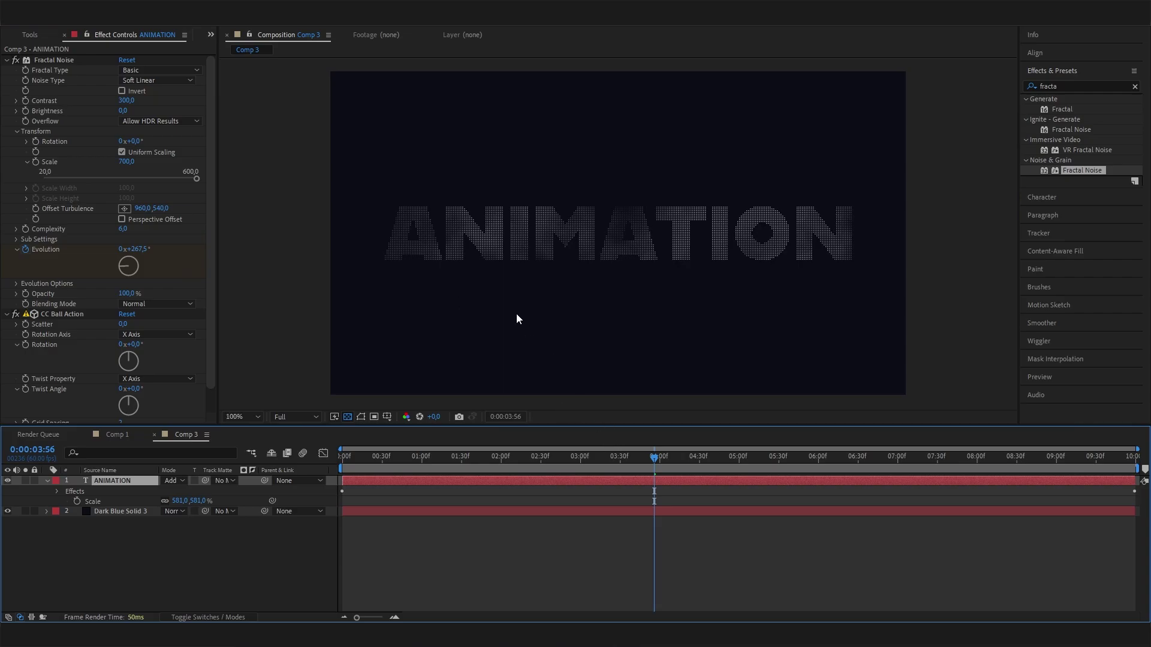
{"action": "key", "text": "period"}
{"action": "left_click_drag", "start_coordinate": [630, 460], "coordinate": [617, 460]}
{"action": "left_click_drag", "start_coordinate": [479, 462], "coordinate": [851, 461]}
{"action": "key", "text": "comma"}
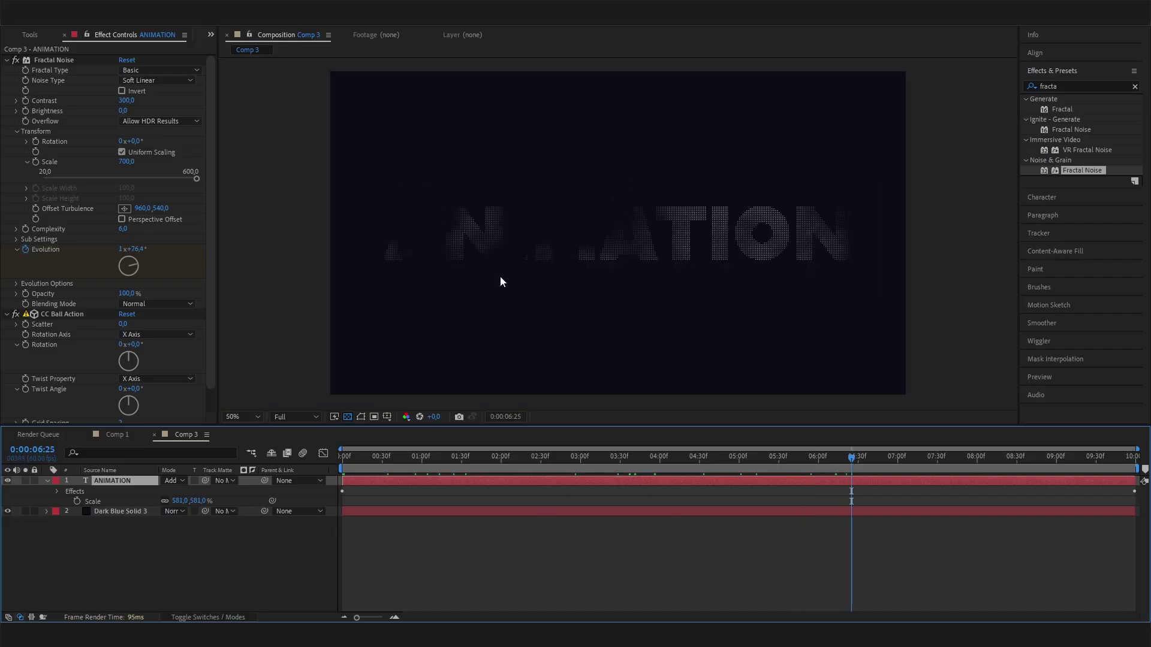
{"action": "left_click", "coordinate": [168, 525]}
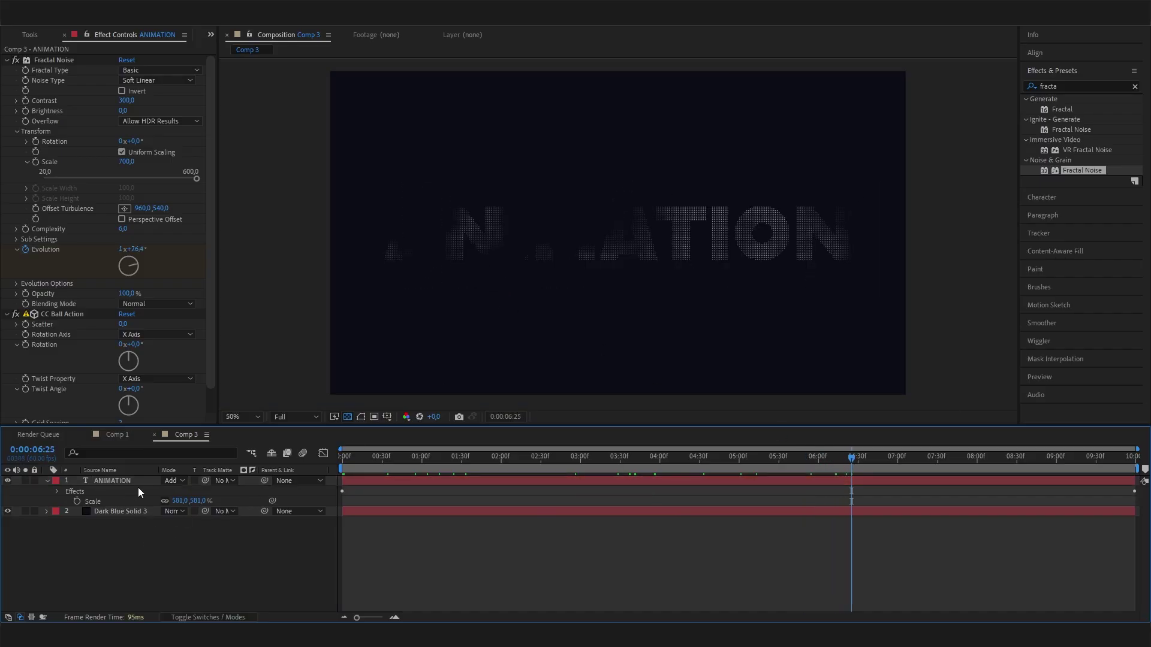
{"action": "left_click", "coordinate": [143, 480]}
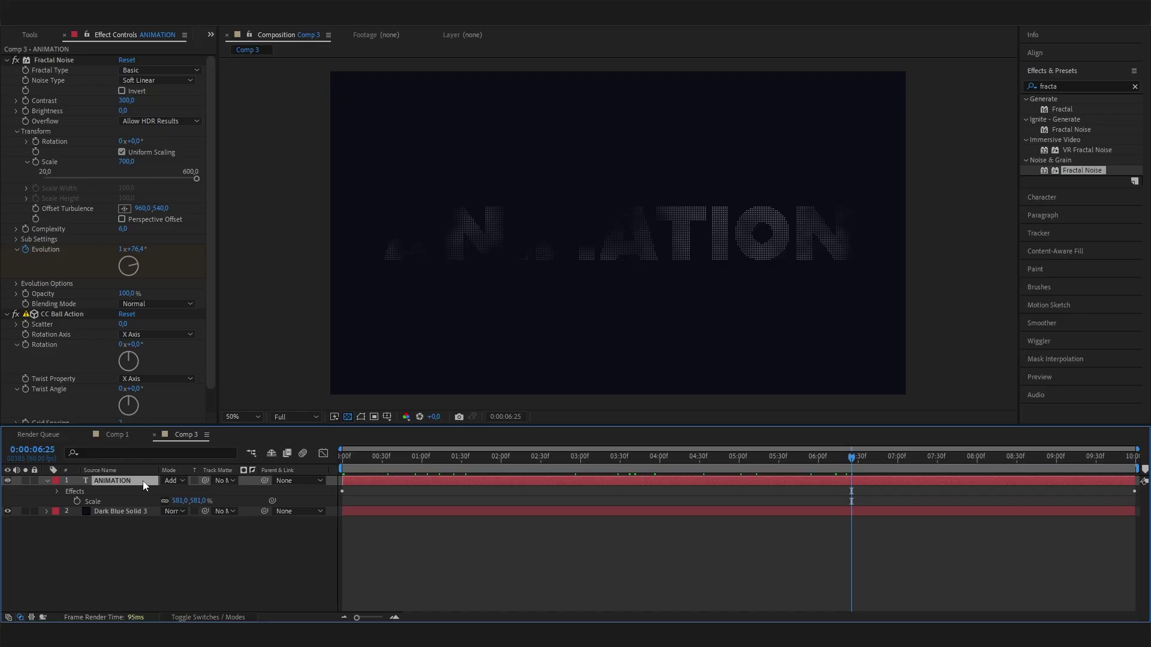
Step: Duplicate the ANIMATION layer as ANIMATION 2 with Ctrl+D
{"action": "key", "text": "ctrl+d"}
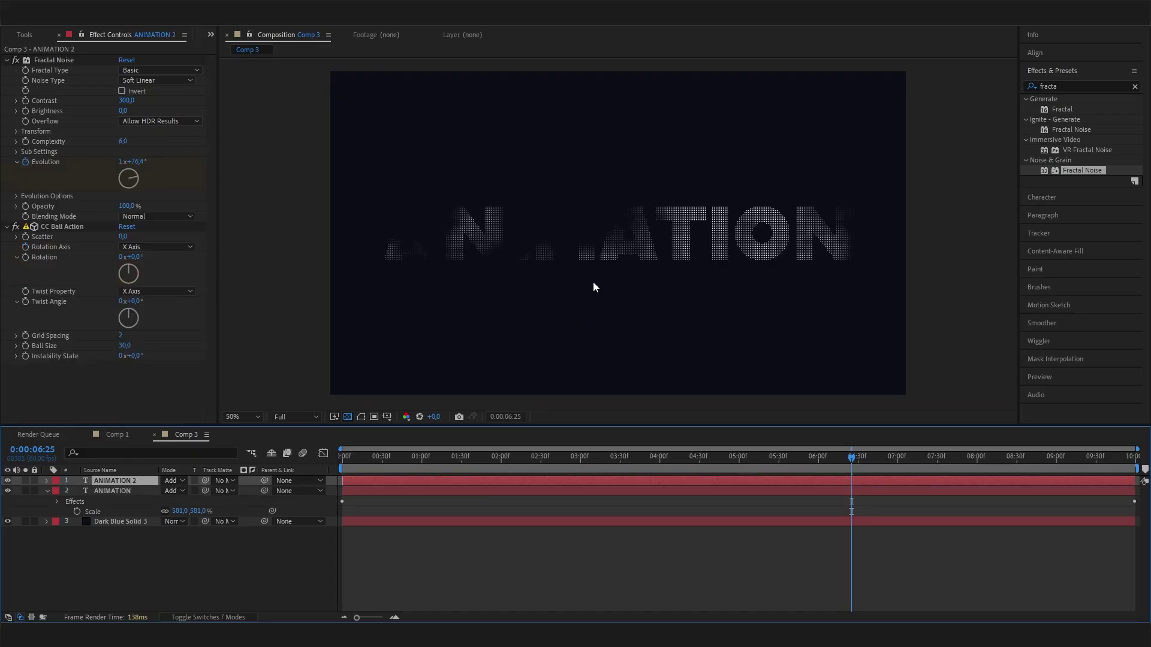
{"action": "key", "text": "slash"}
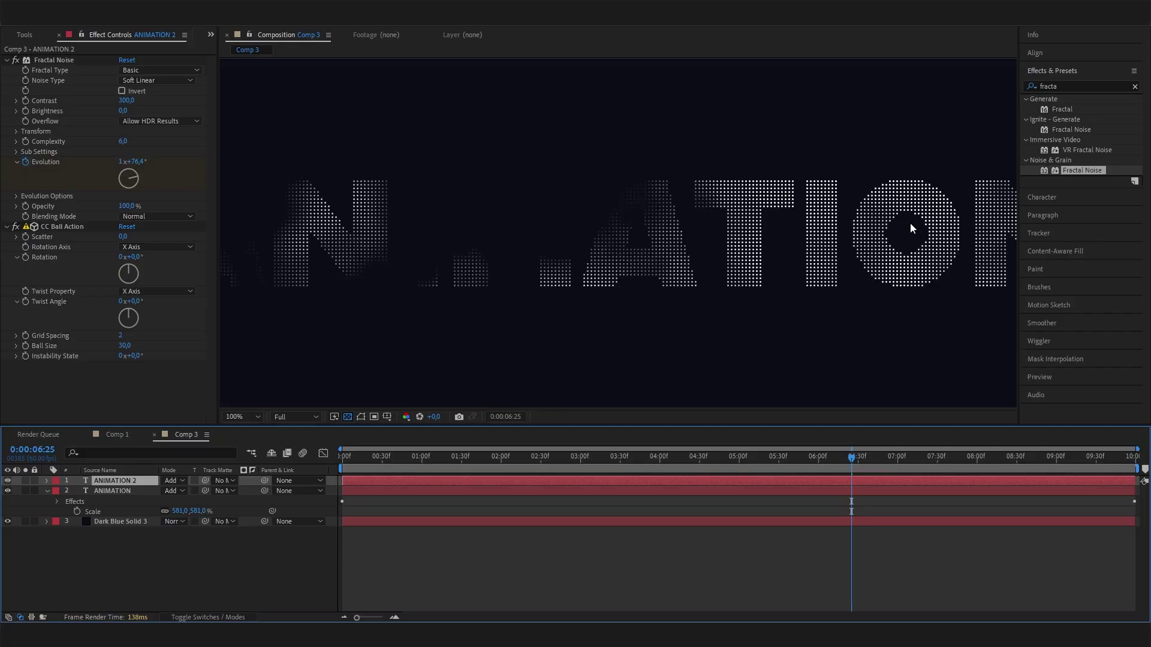
{"action": "key", "text": "comma"}
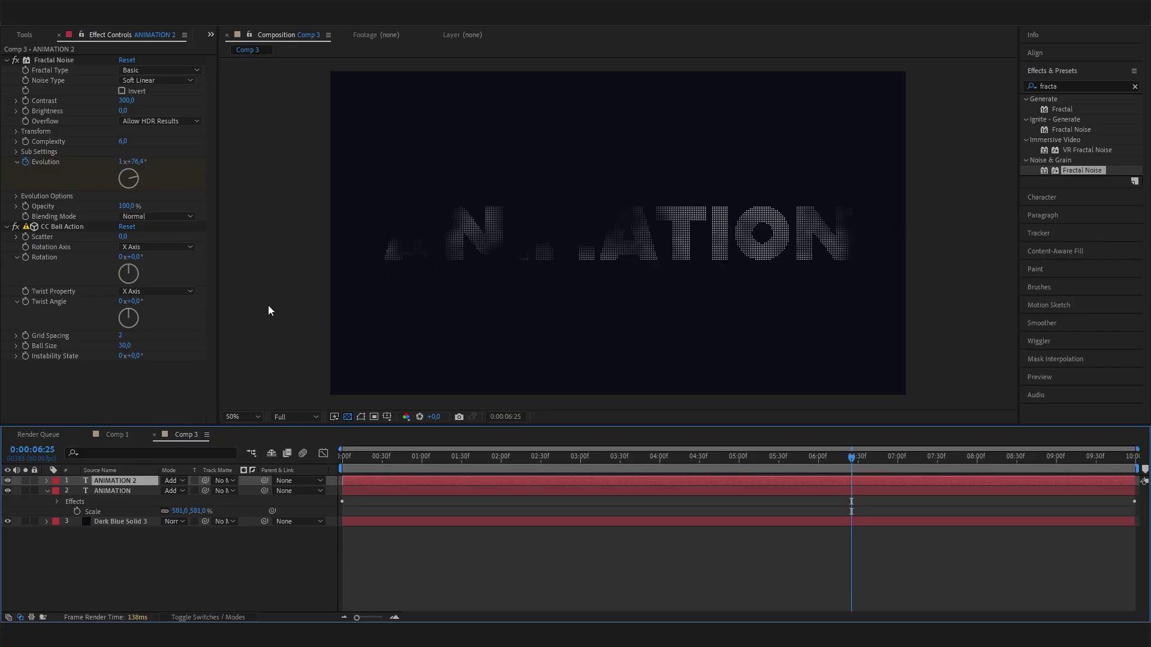
Step: Set ANIMATION 2's Fractal Noise Overflow to Soft Clamp and check it at full size
{"action": "left_click", "coordinate": [179, 531]}
{"action": "left_click", "coordinate": [146, 480]}
{"action": "left_click", "coordinate": [56, 119]}
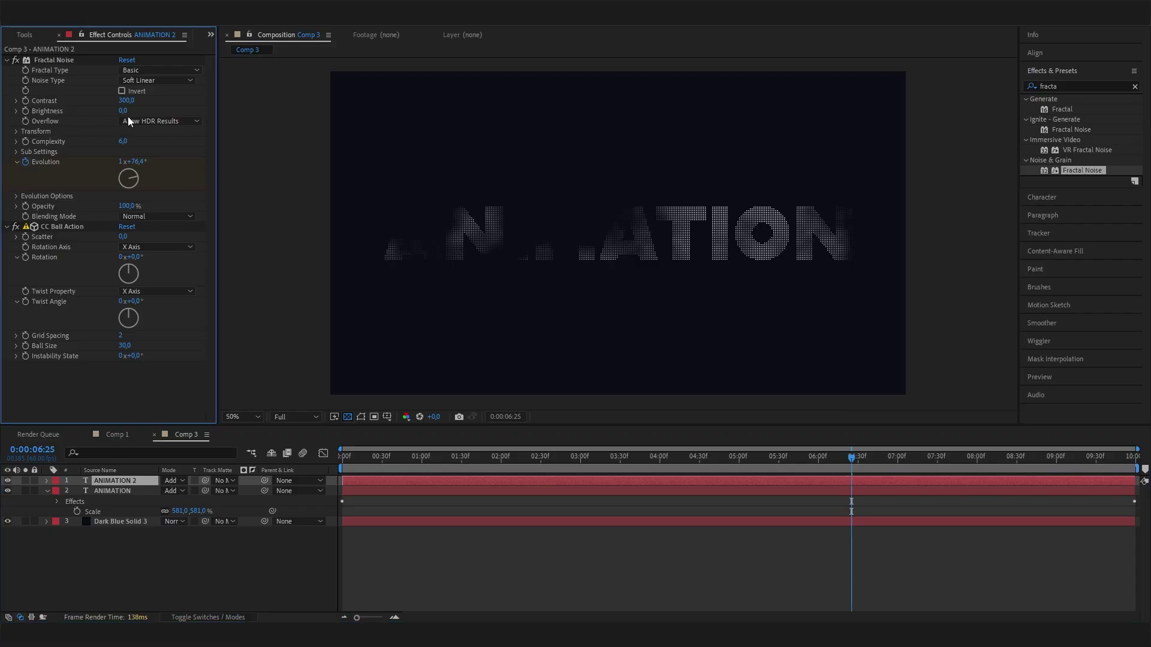
{"action": "left_click", "coordinate": [159, 120]}
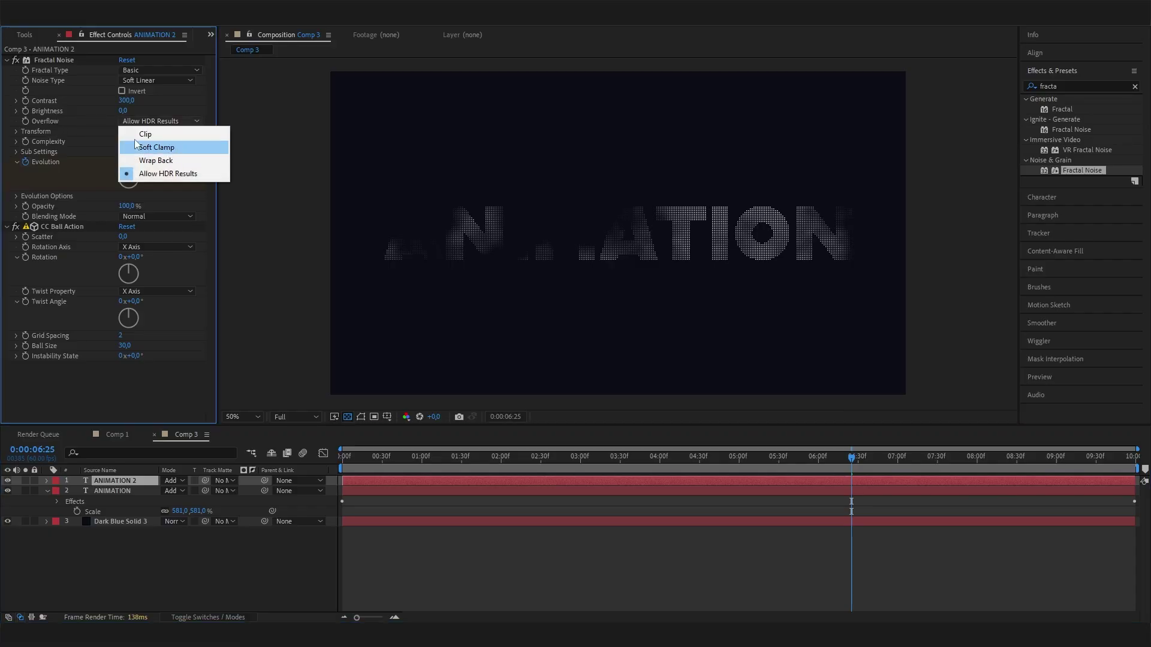
{"action": "left_click", "coordinate": [166, 148]}
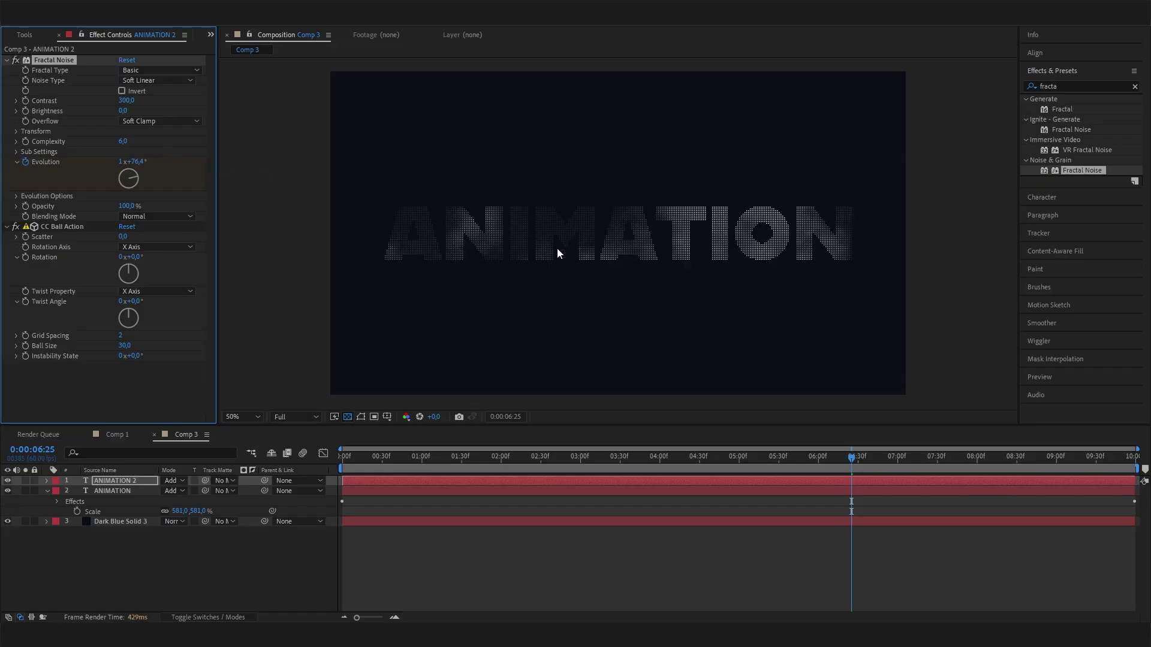
{"action": "key", "text": "slash"}
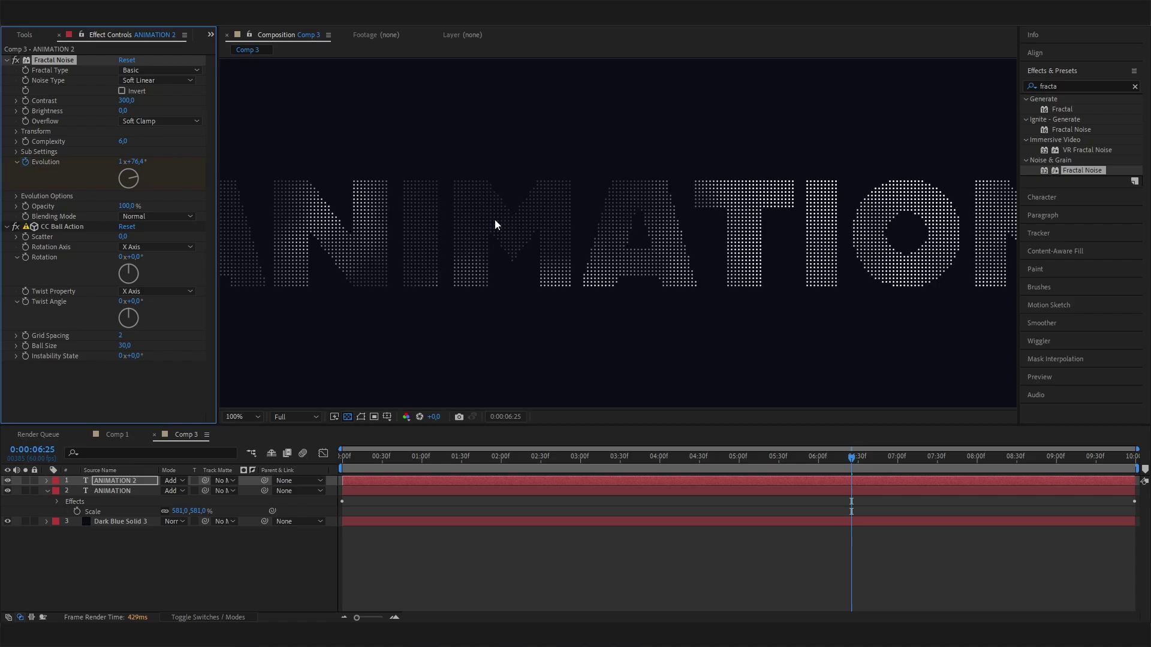
{"action": "key", "text": "comma"}
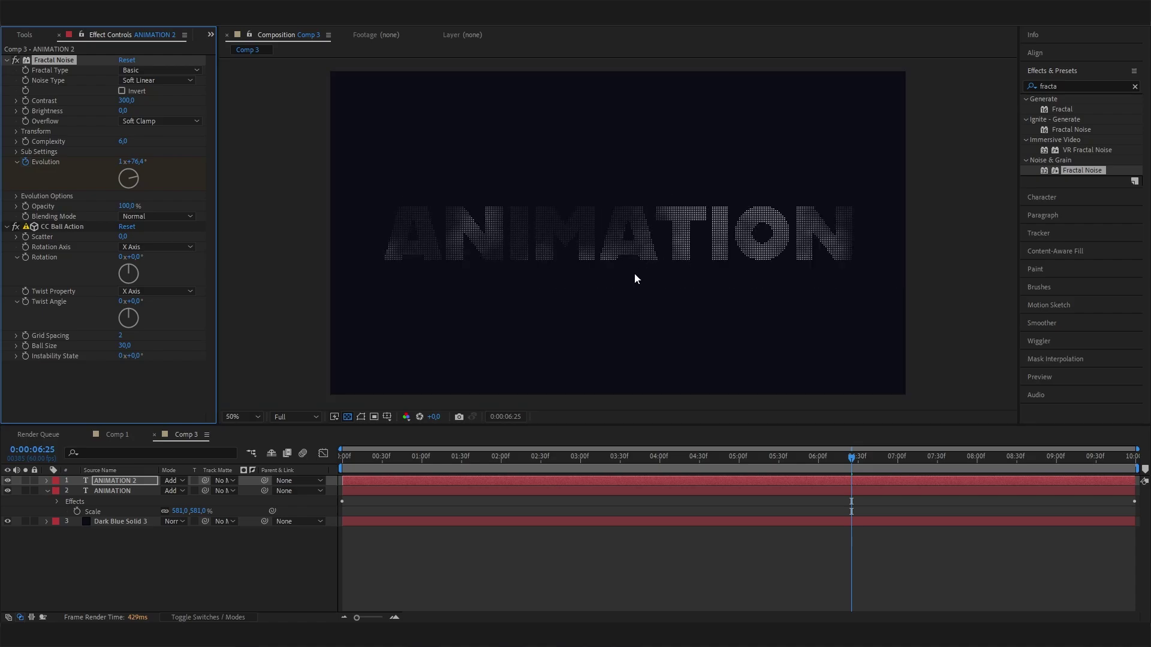
Step: Reveal ANIMATION 2's Opacity with T and set it to 50%
{"action": "left_click", "coordinate": [189, 562]}
{"action": "left_click", "coordinate": [142, 482]}
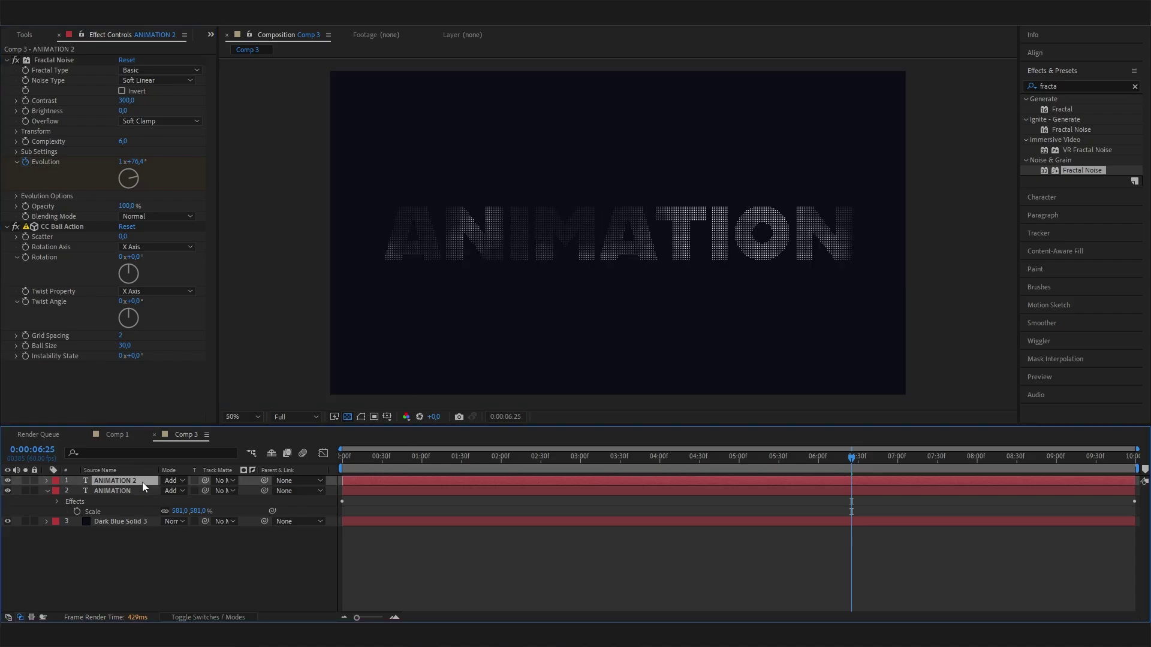
{"action": "key", "text": "t"}
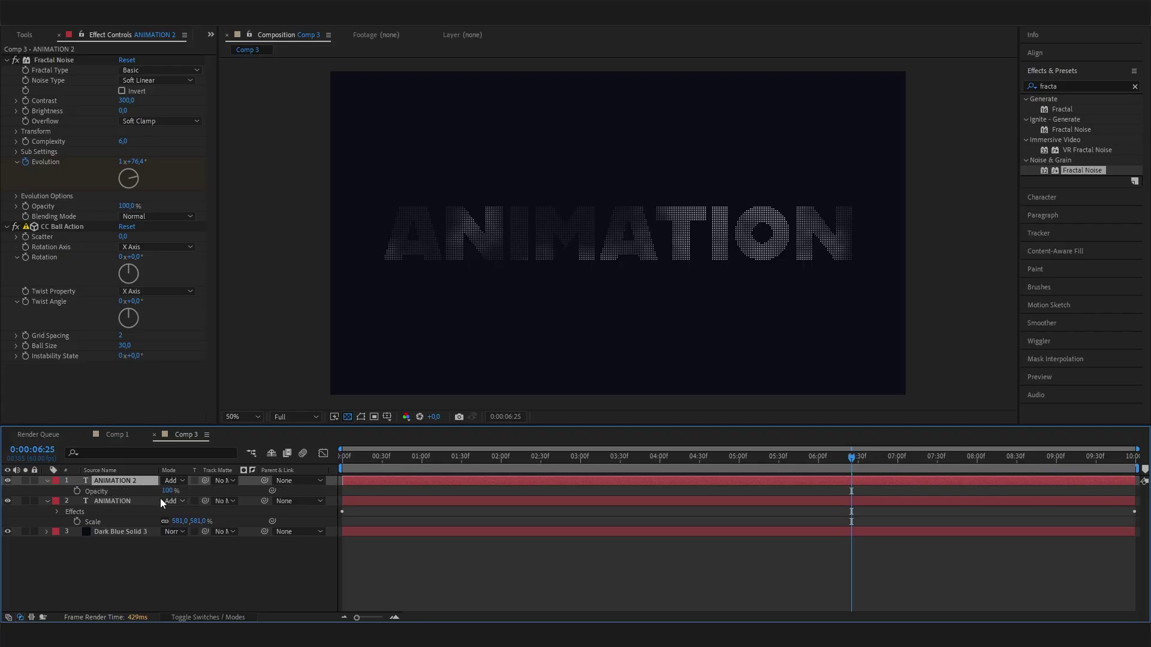
{"action": "left_click", "coordinate": [168, 491]}
{"action": "key", "text": "Return"}
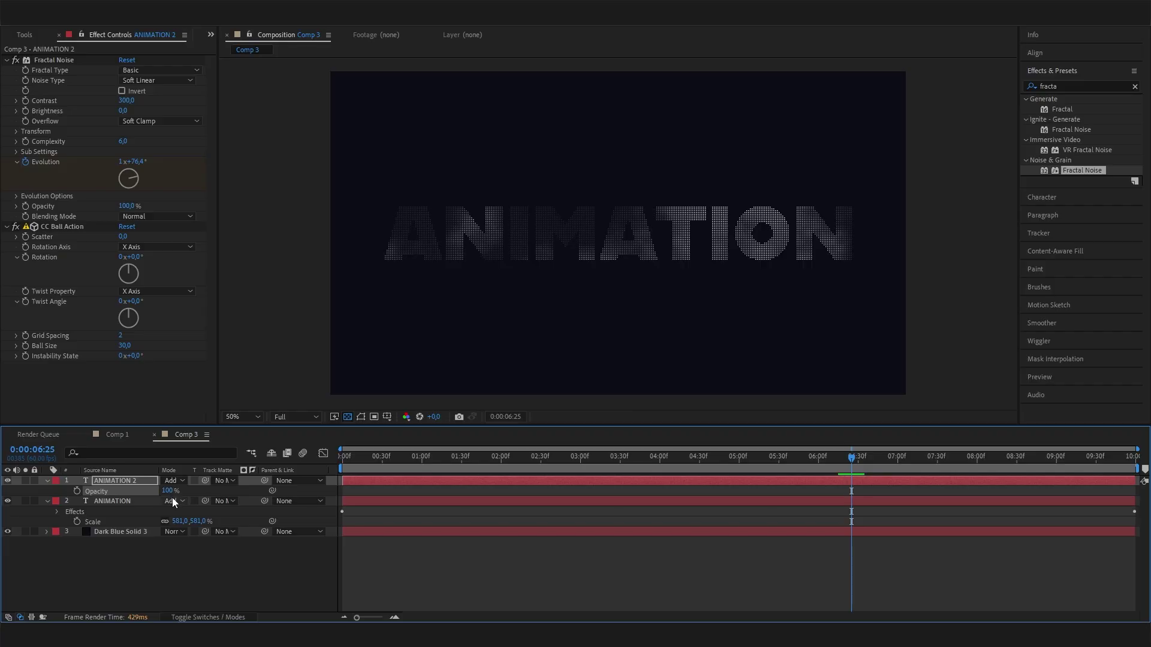
{"action": "left_click", "coordinate": [172, 501]}
{"action": "left_click", "coordinate": [169, 491]}
{"action": "left_click", "coordinate": [169, 491]}
{"action": "type", "text": "50"}
{"action": "key", "text": "Return"}
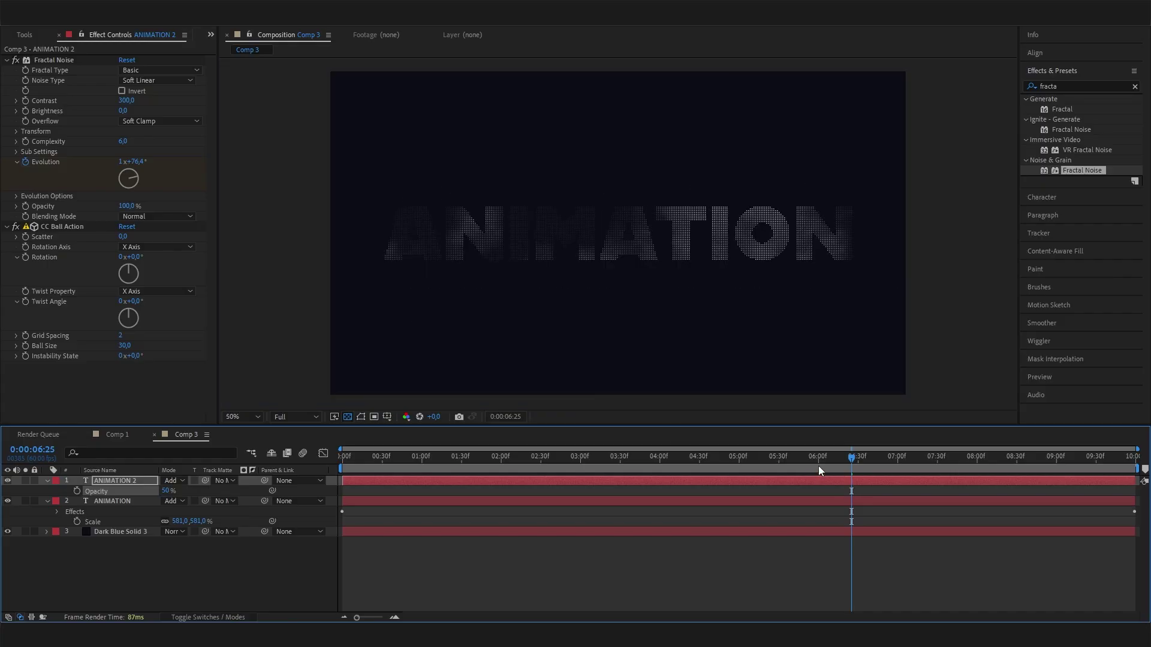
Step: Scrub the timeline and play back the composition to preview the shimmer
{"action": "left_click_drag", "start_coordinate": [818, 466], "coordinate": [612, 474]}
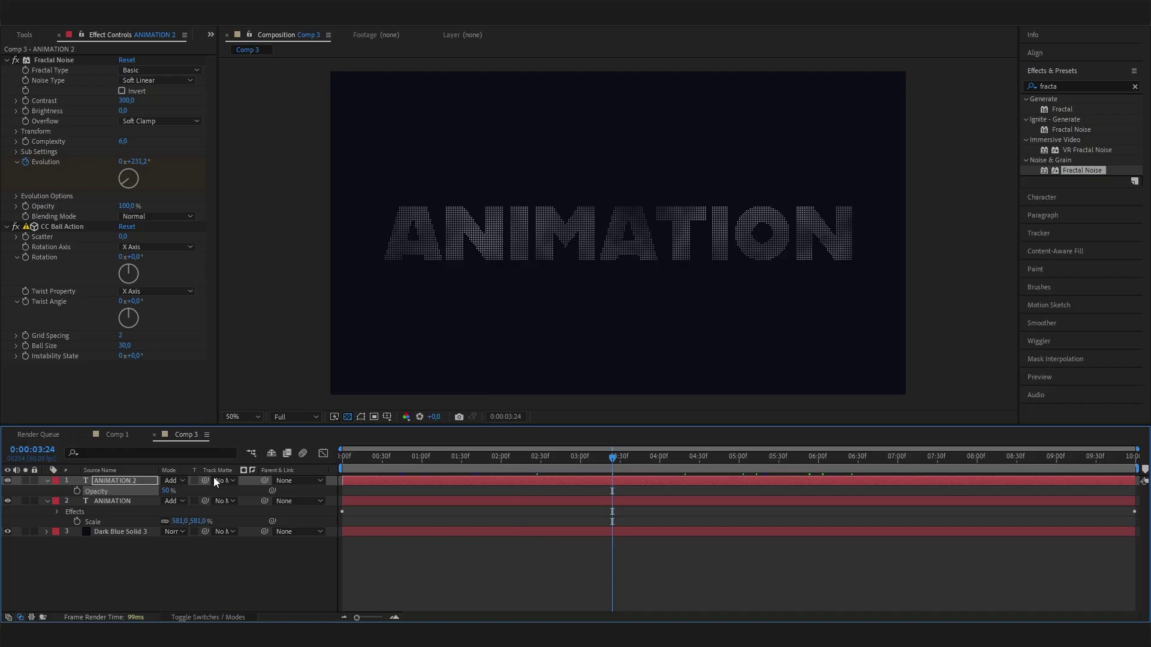
{"action": "left_click", "coordinate": [15, 481]}
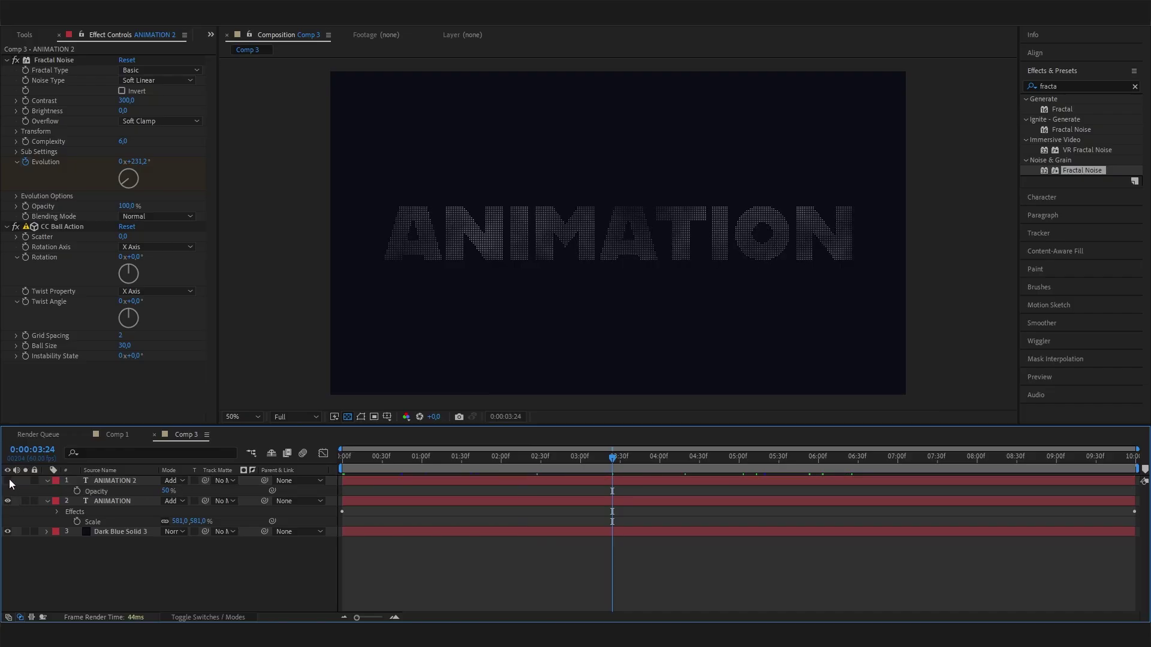
{"action": "left_click_drag", "start_coordinate": [612, 495], "coordinate": [613, 528]}
{"action": "key", "text": "space"}
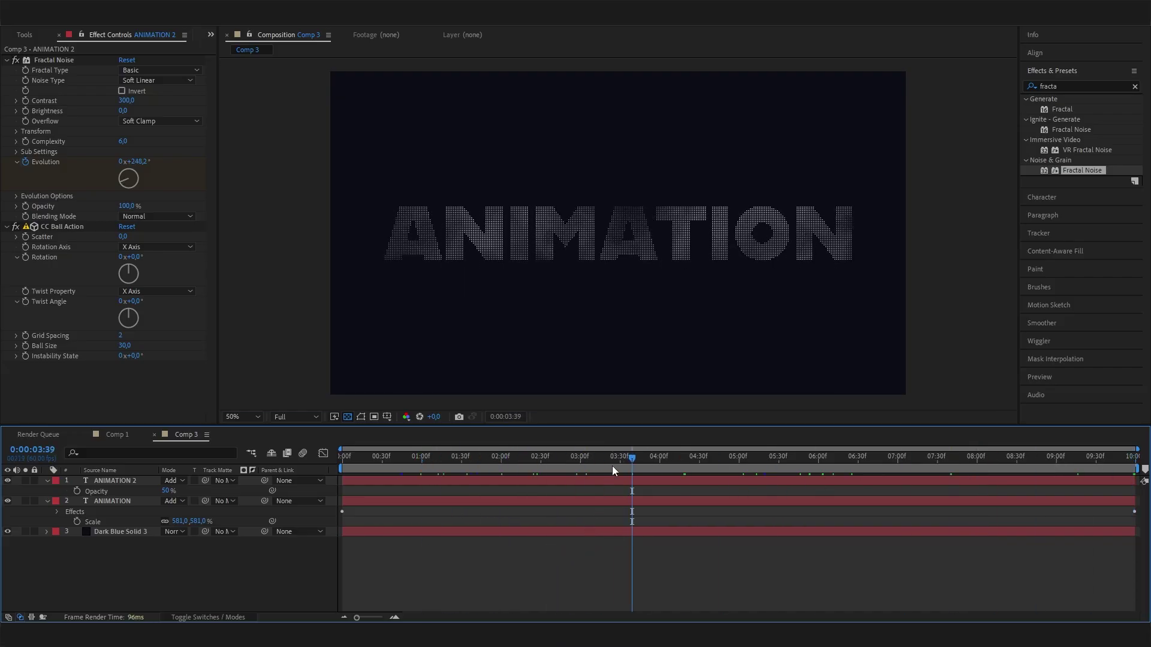